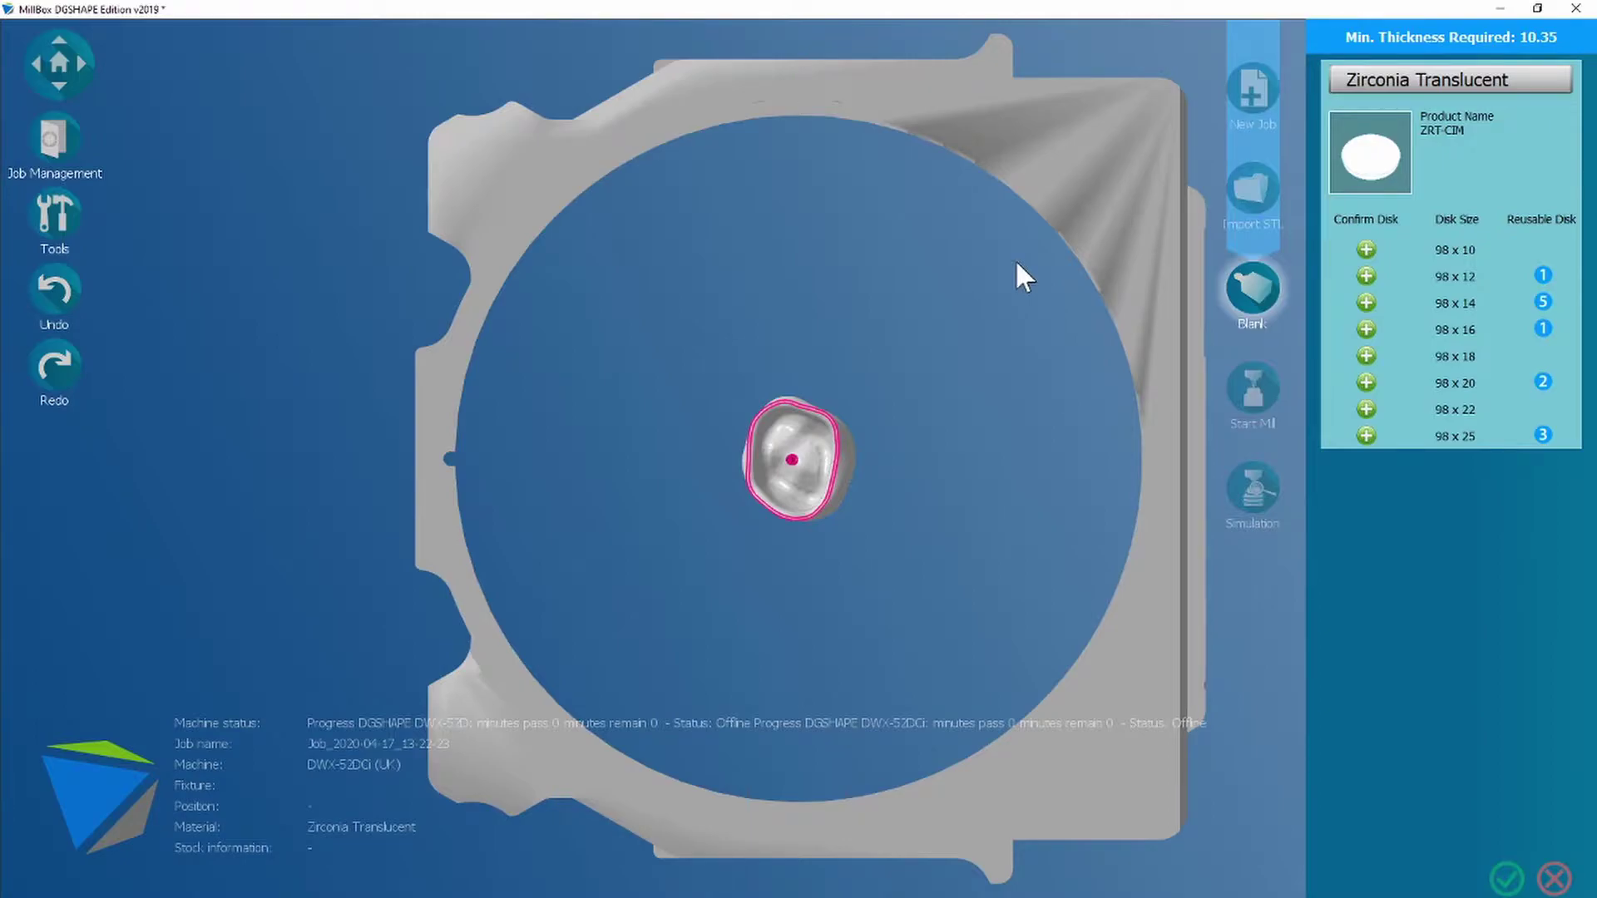
- Open the block configuration and scroll to the Zirconia Translucent ZRT-CIM 98 x 10 to 98 x 25 rows
key("ctrl+shift+c")
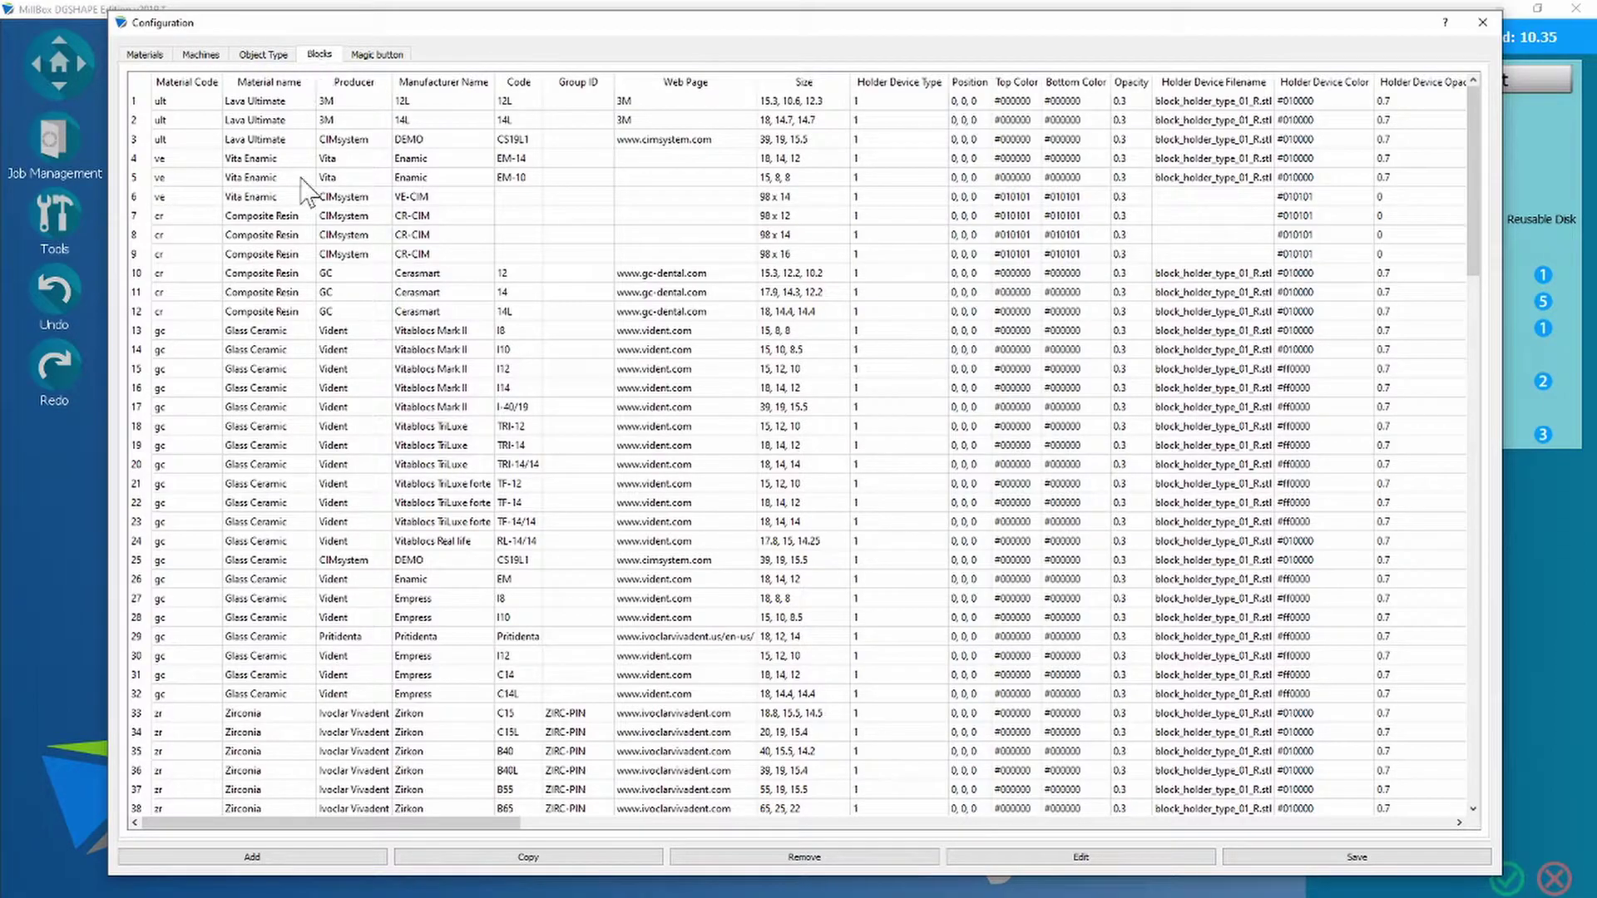
scroll(324, 353, "down", 2)
scroll(325, 354, "down", 8)
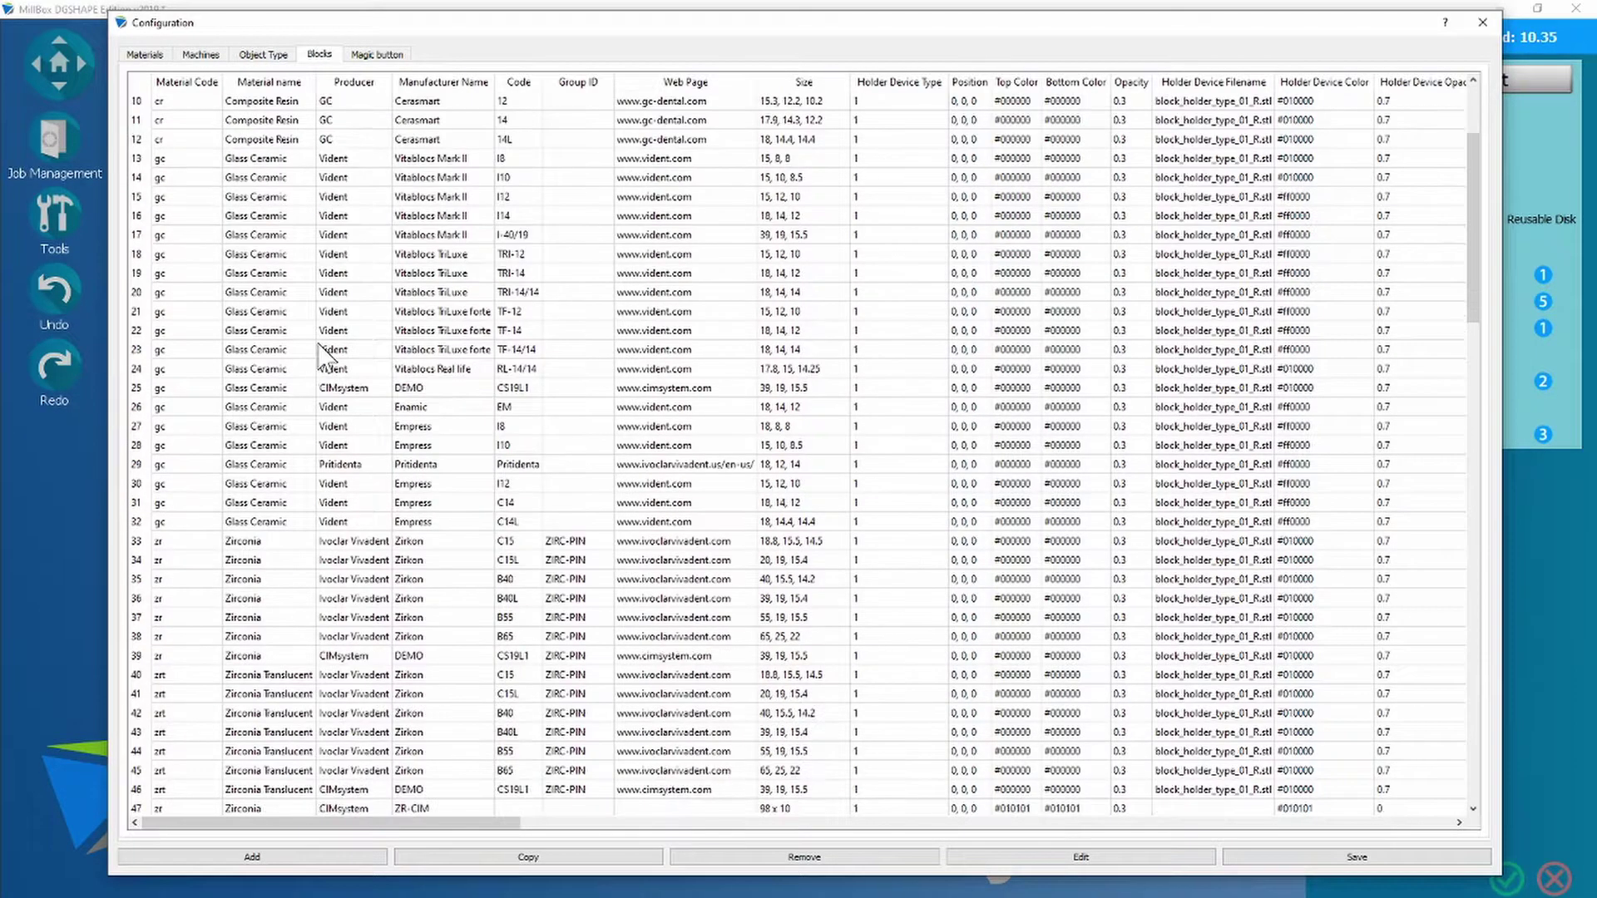
scroll(324, 366, "down", 4)
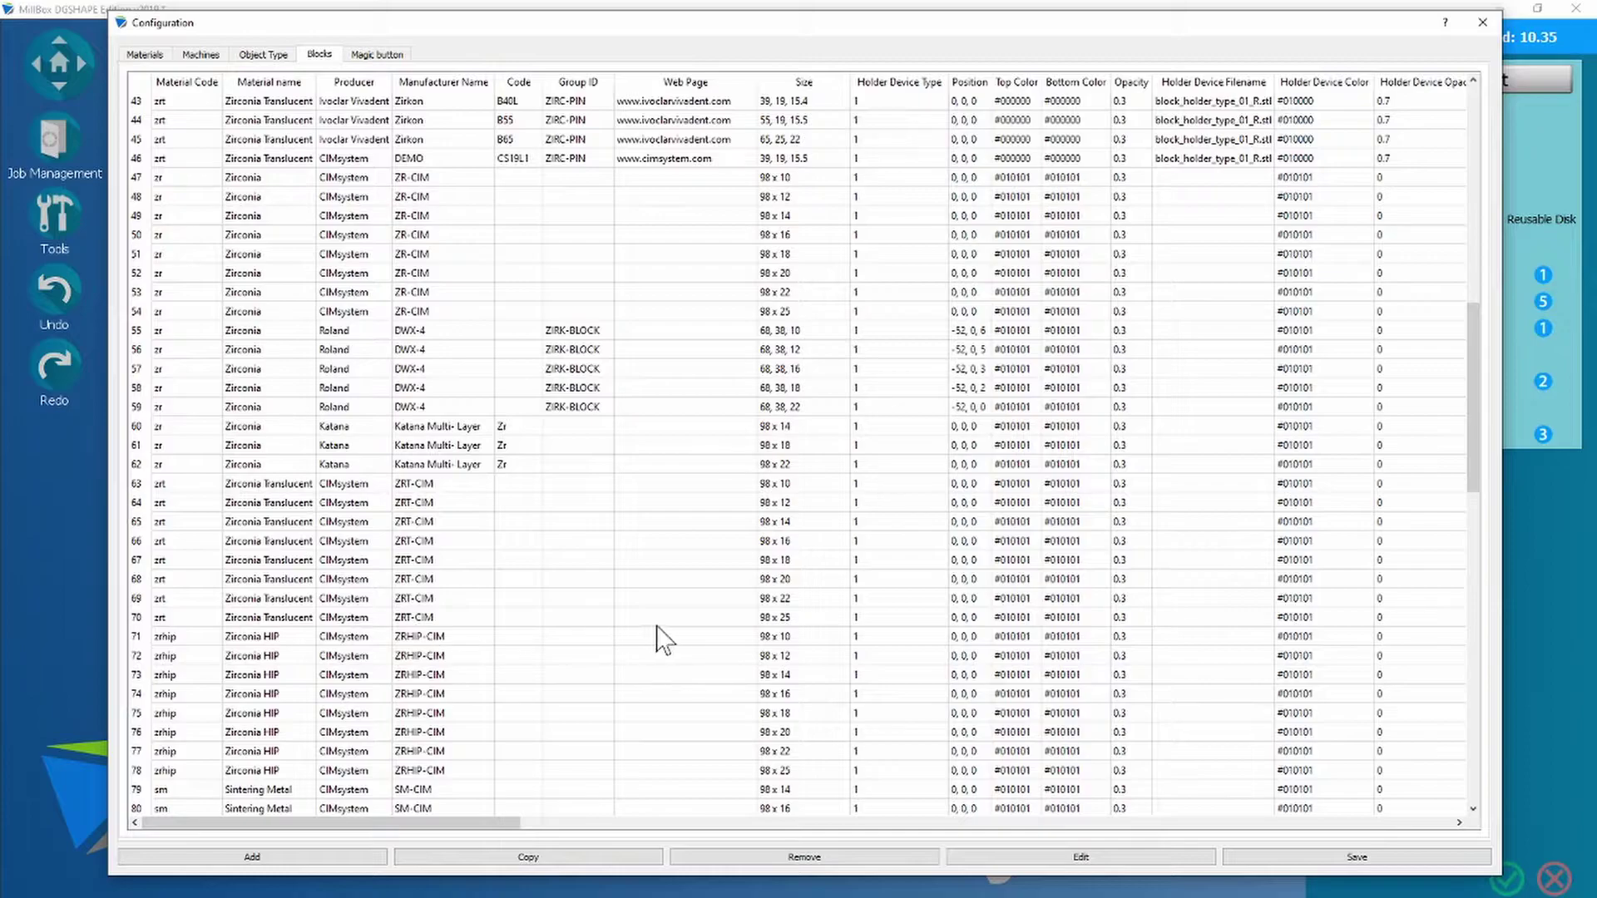
- Copy the 98 x 25 Zirconia Translucent ZRT-CIM block and give the copy a height of 30
left_click(449, 615)
left_click(521, 858)
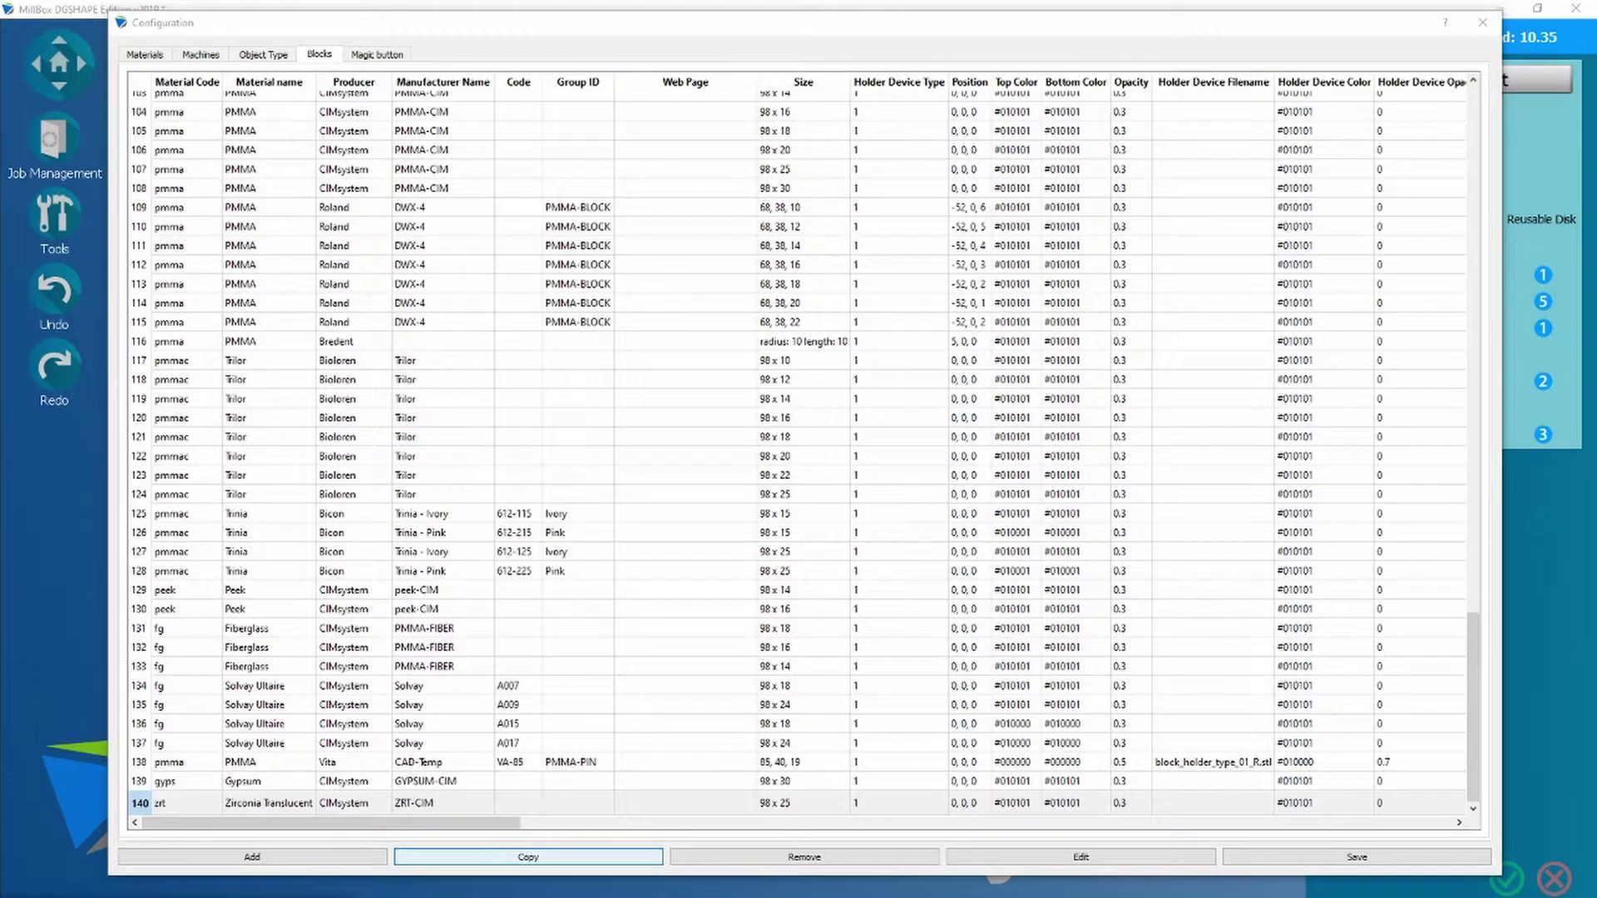
left_click_drag(410, 385, 737, 79)
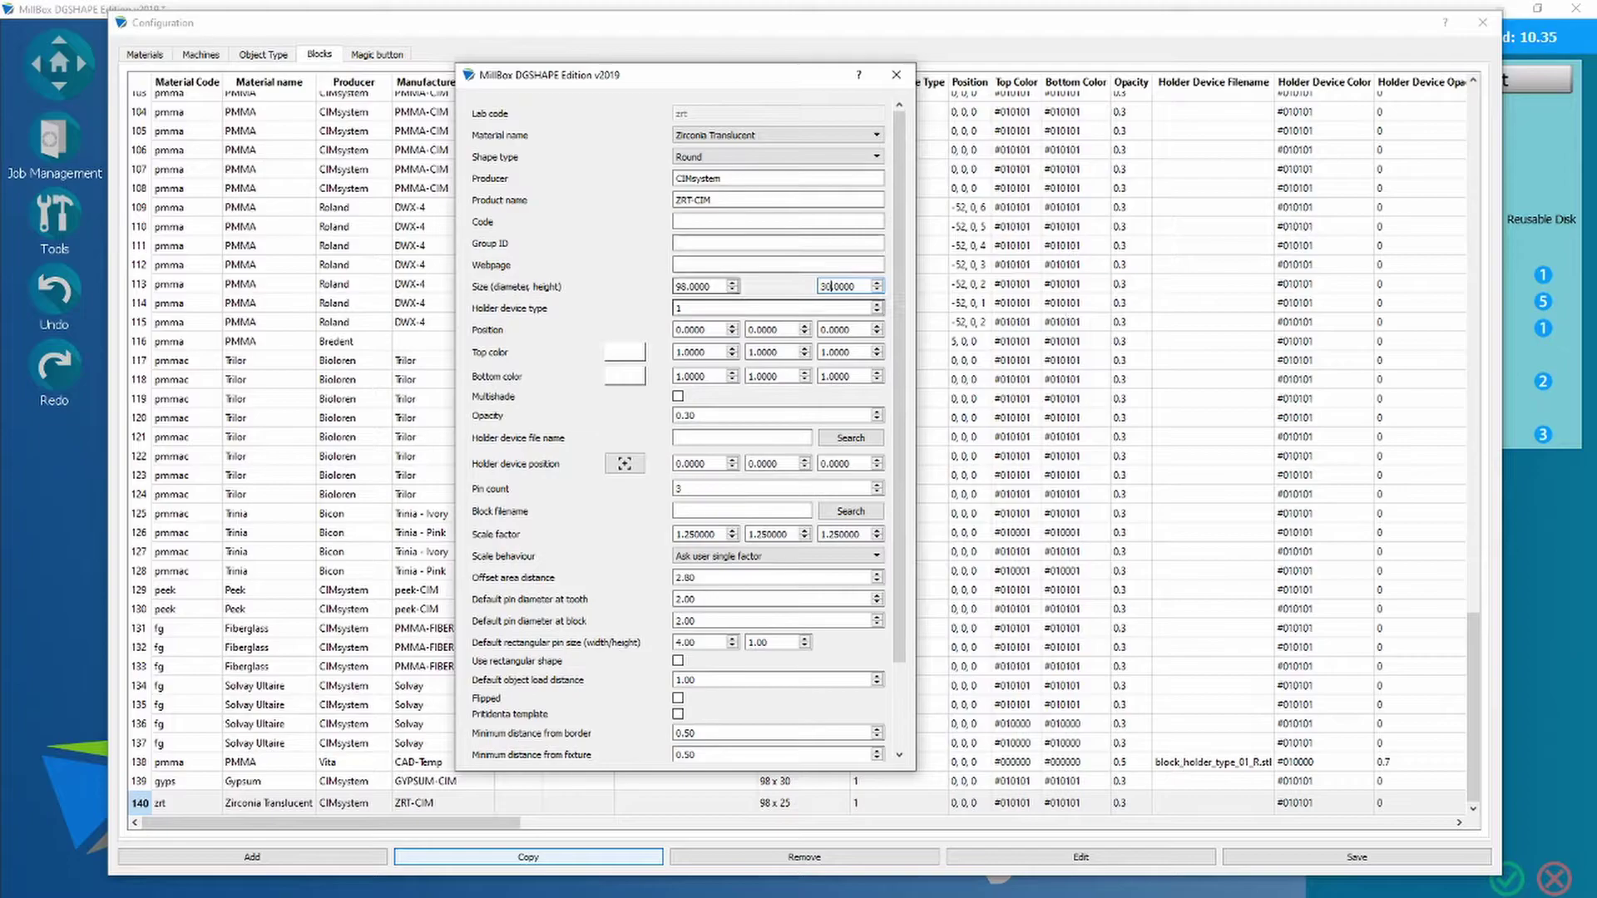
scroll(752, 333, "down", 2)
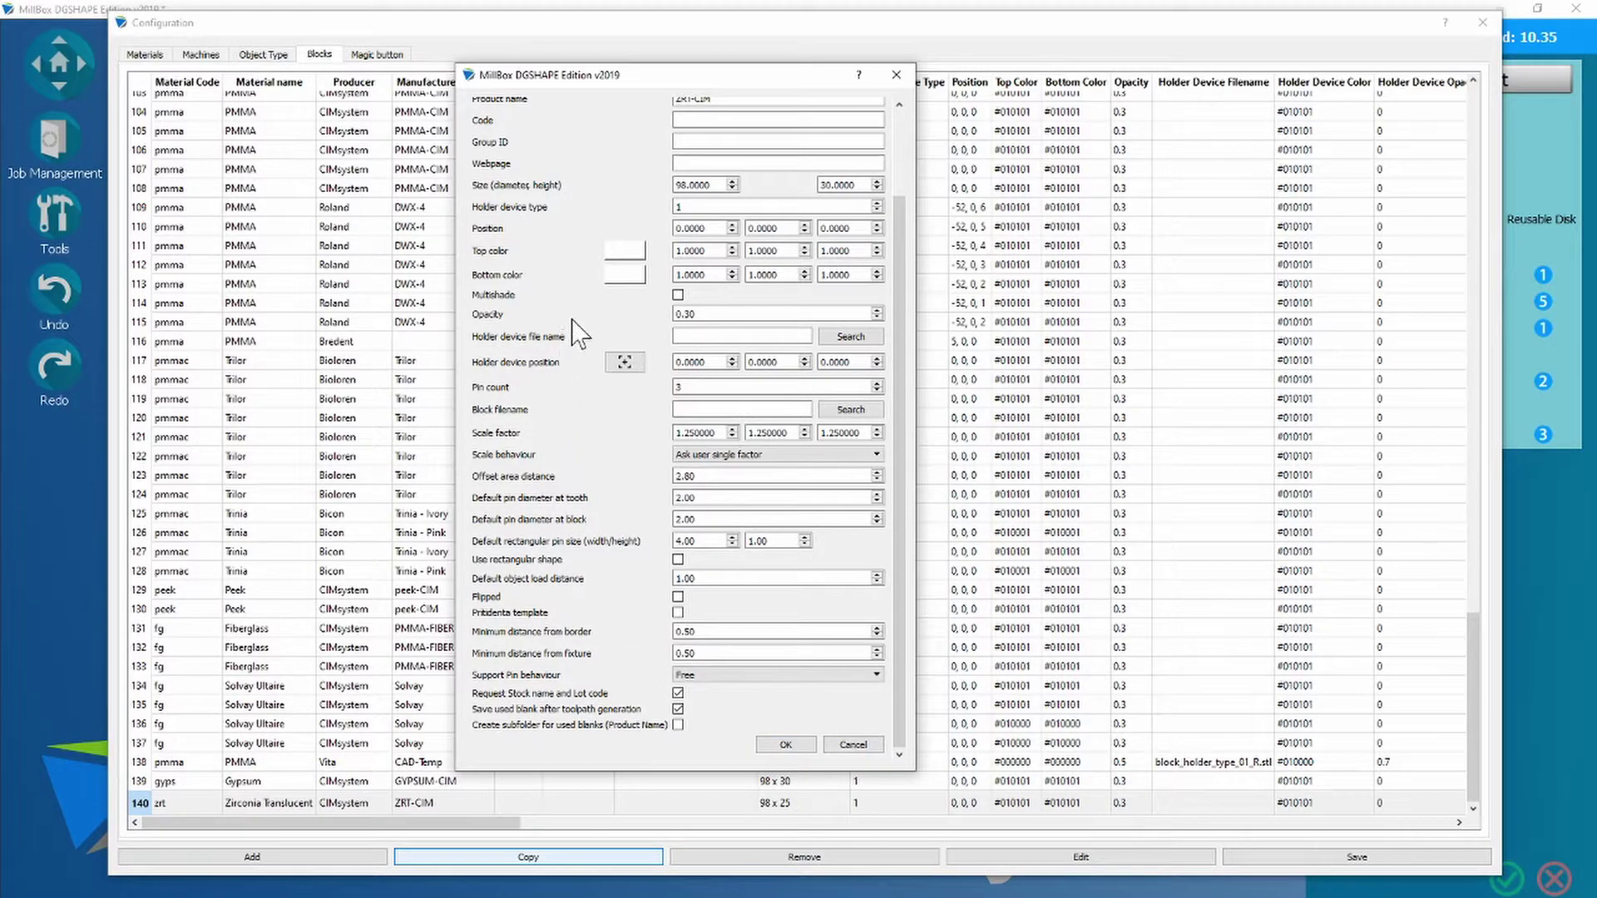
- Set the copied disk's top colour to yellow (#ffff00)
left_click(635, 254)
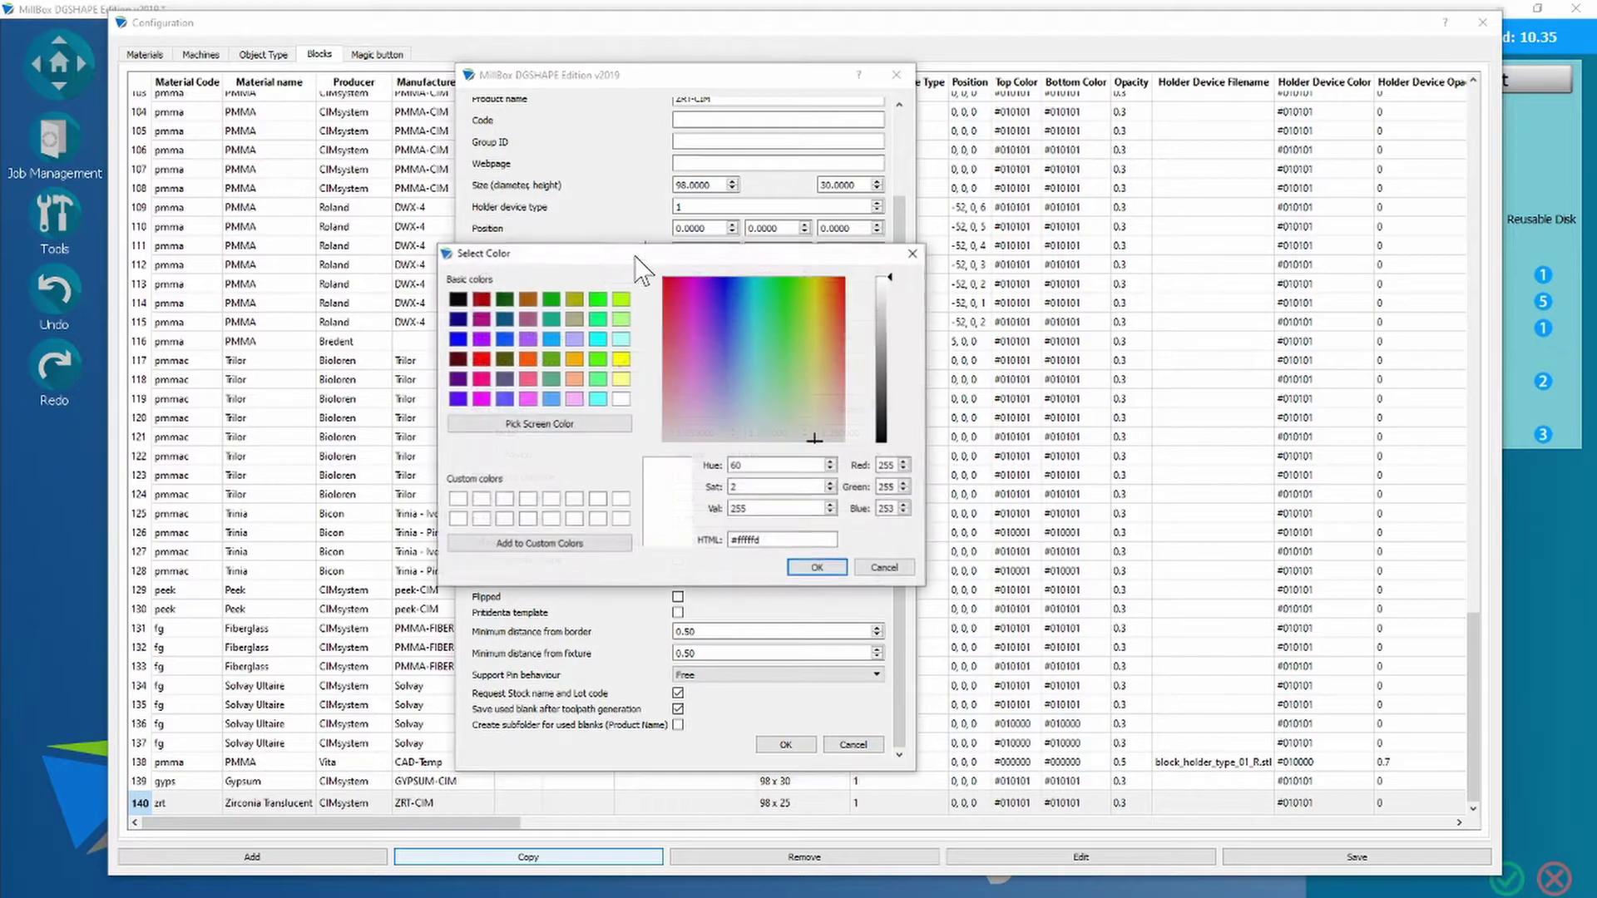
left_click(622, 359)
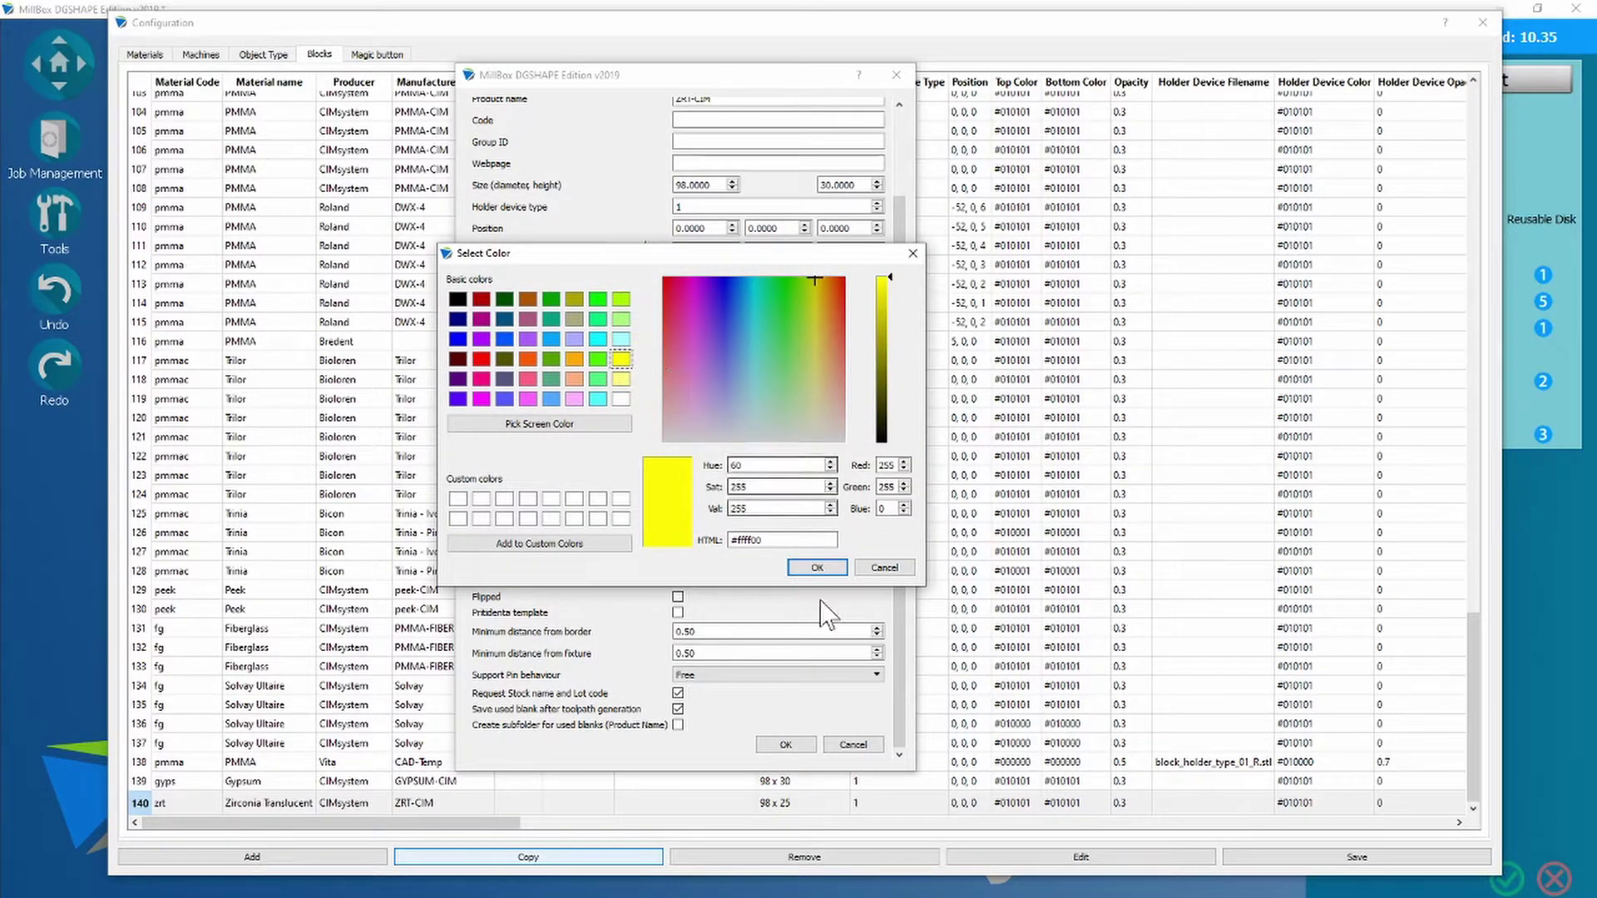
left_click(817, 568)
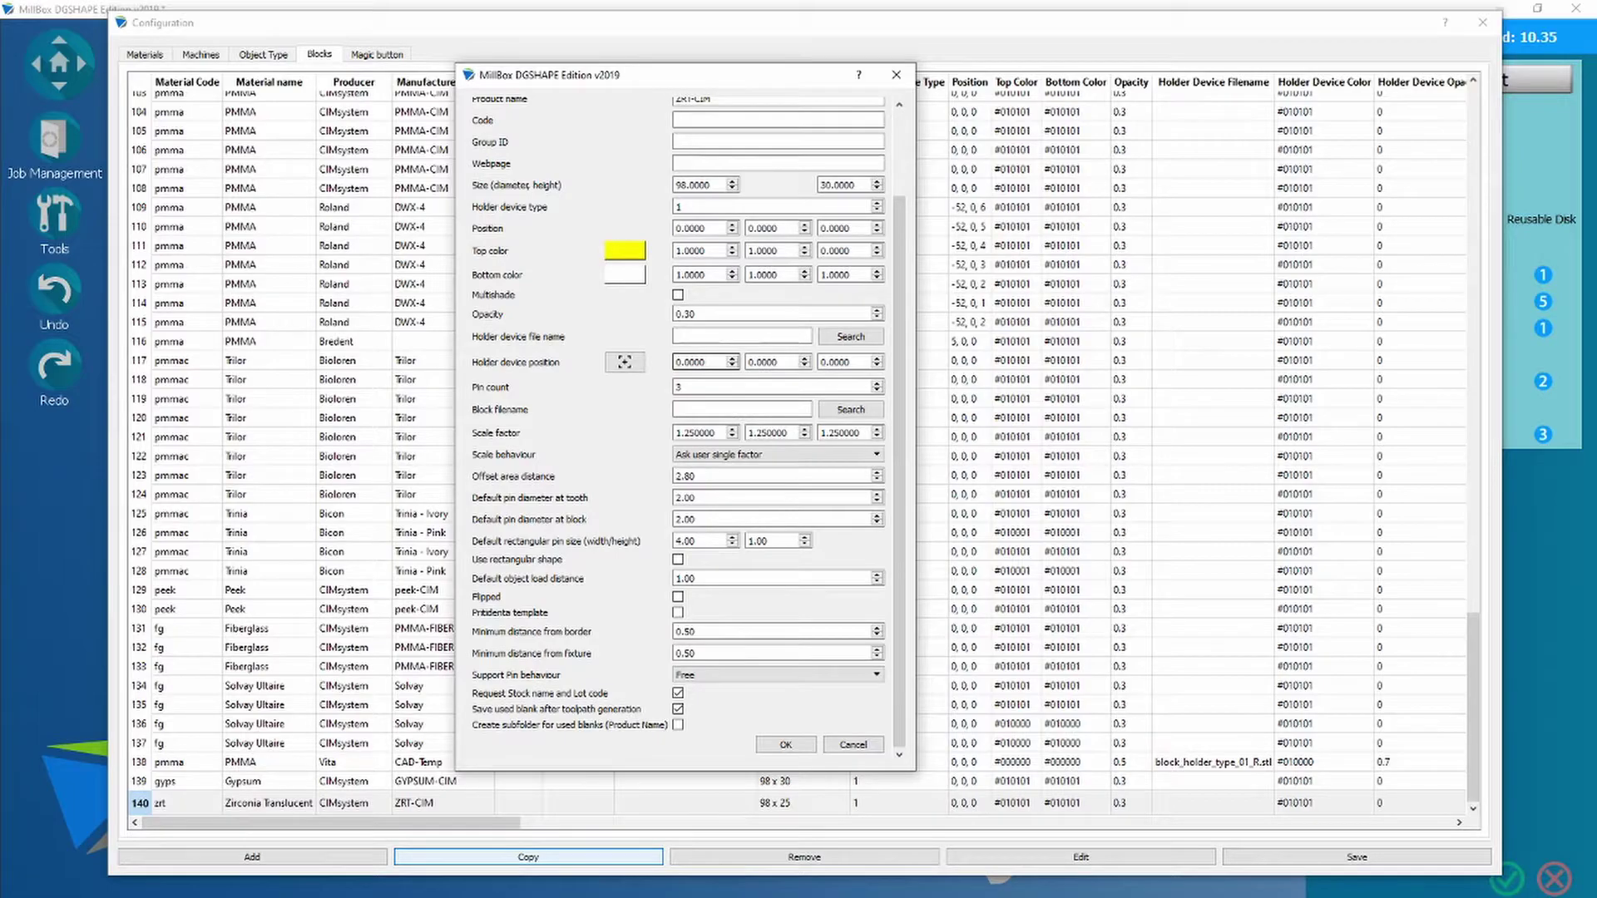
- Enable Multishade on the copied block and set the number of shades to 5
scroll(665, 318, "up", 1)
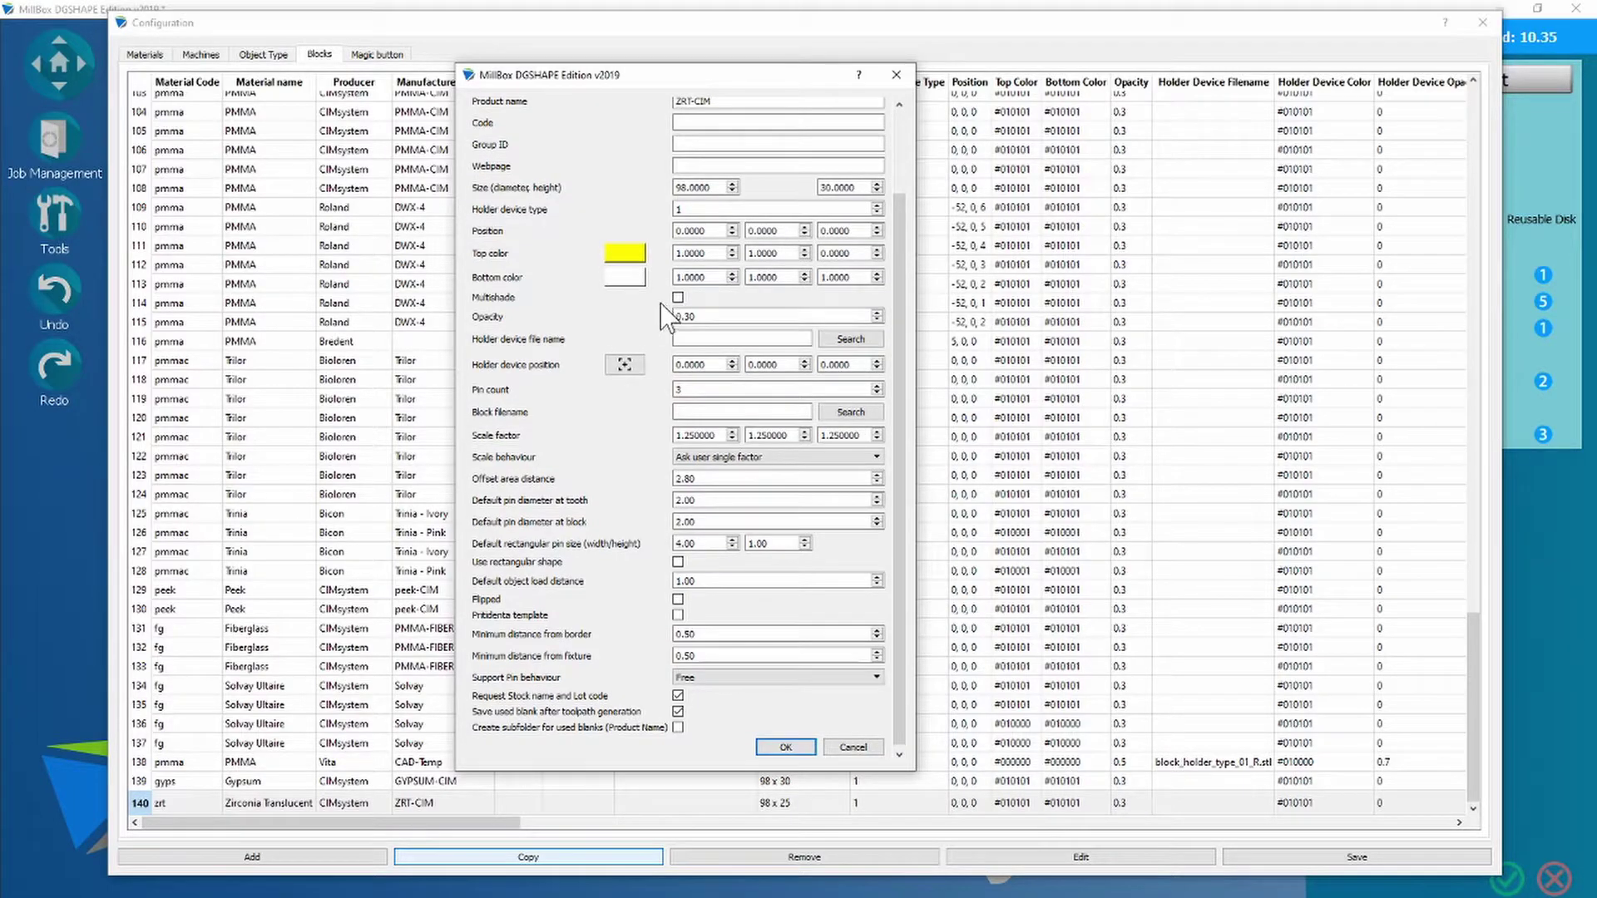
left_click(670, 298)
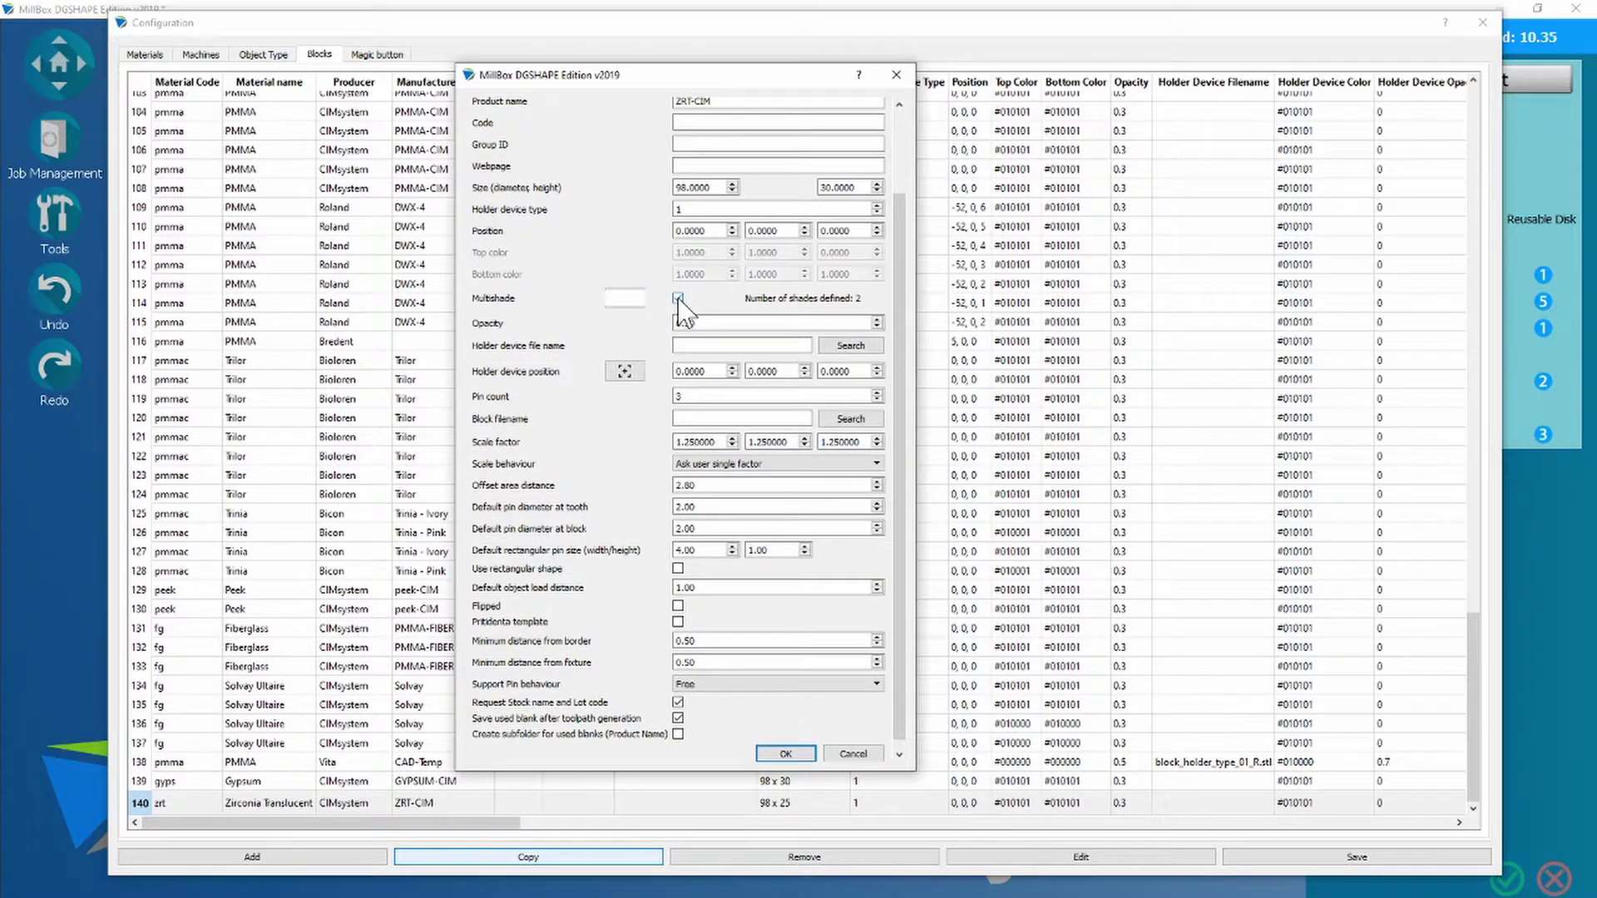
left_click(626, 299)
left_click(915, 218)
left_click(915, 219)
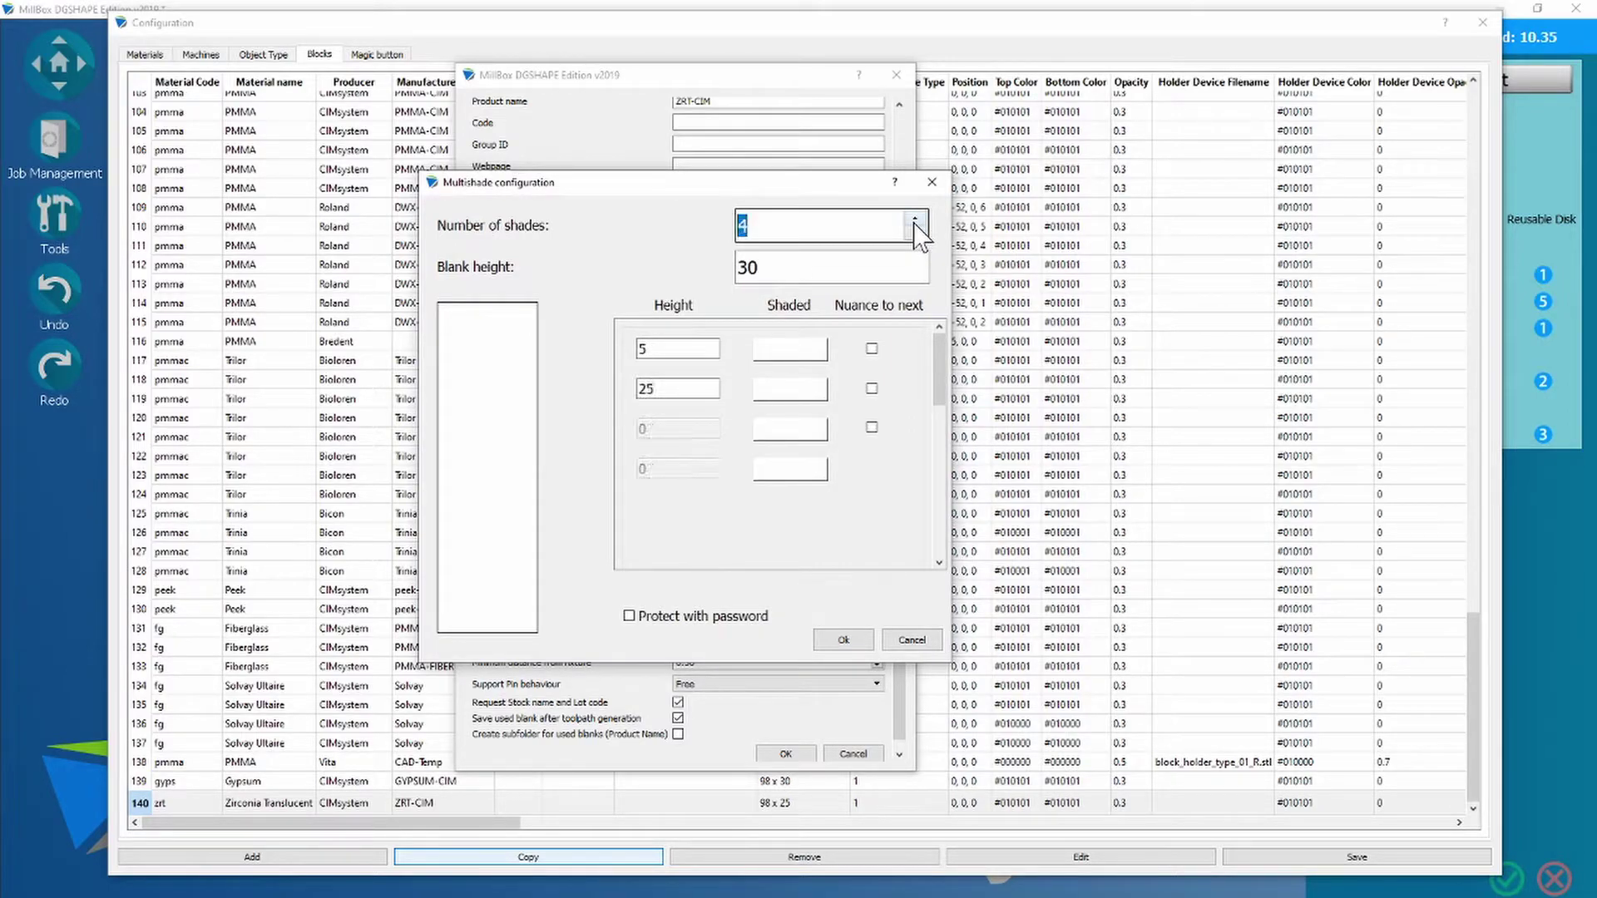
left_click(915, 218)
- Enter 6 as the height of each shade layer, starting from the first
left_click(659, 349)
key("BackSpace")
type("6")
key("Tab")
key("BackSpace")
key("BackSpace")
type("6")
key("Tab")
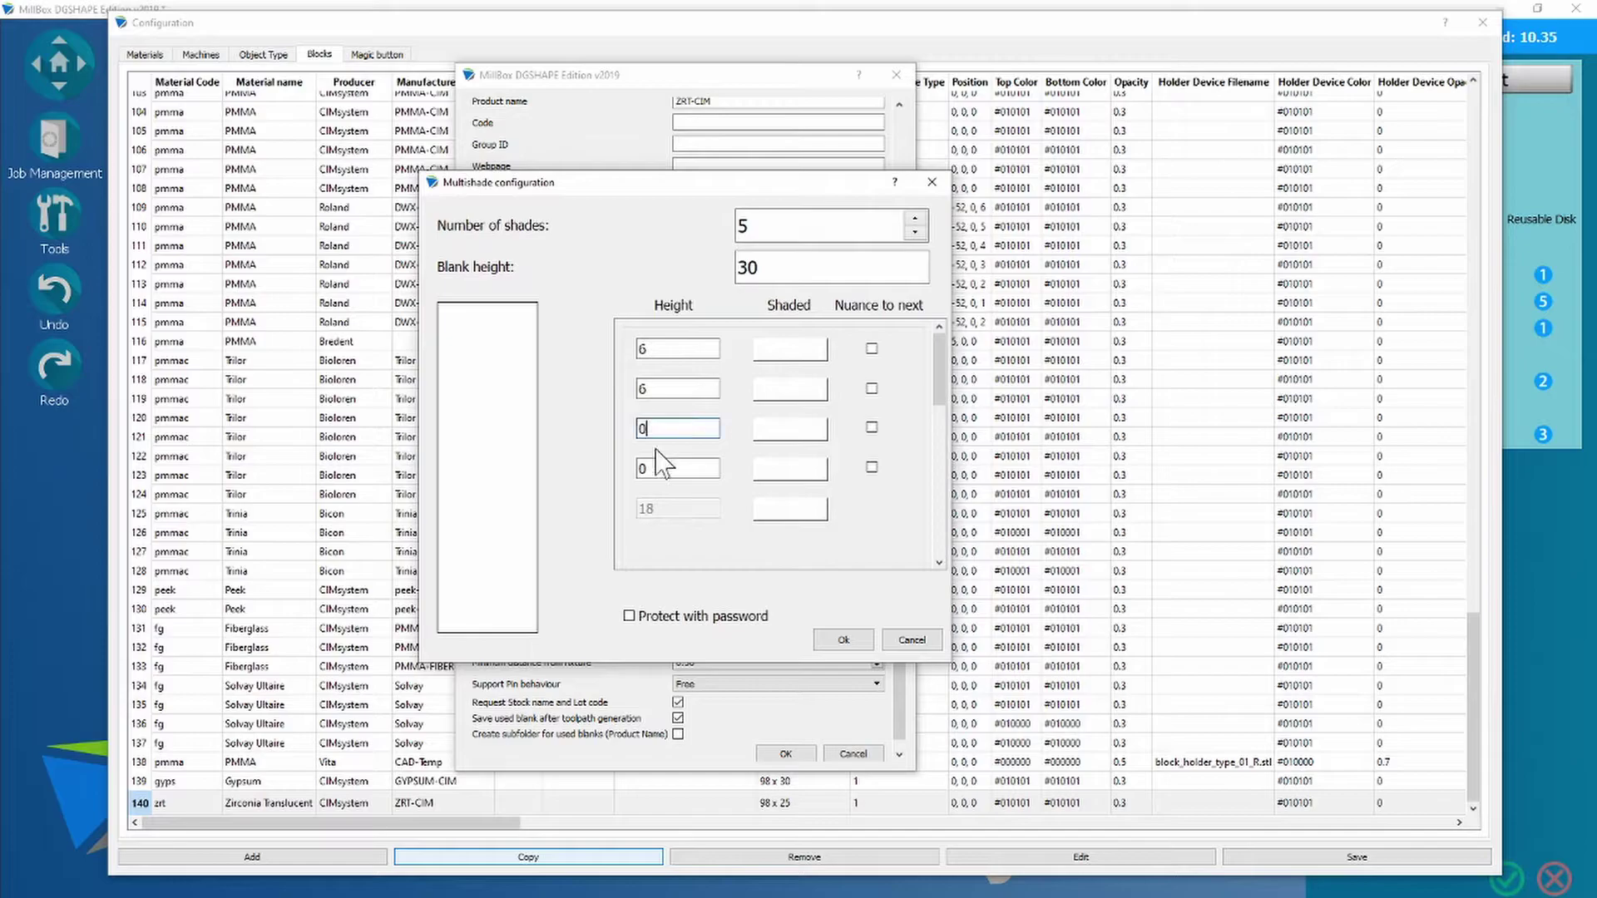
key("Tab")
key("BackSpace")
- Finish the fourth layer height at 6, then shade the top layer yellow and the second darker yellow
type("6")
left_click(790, 349)
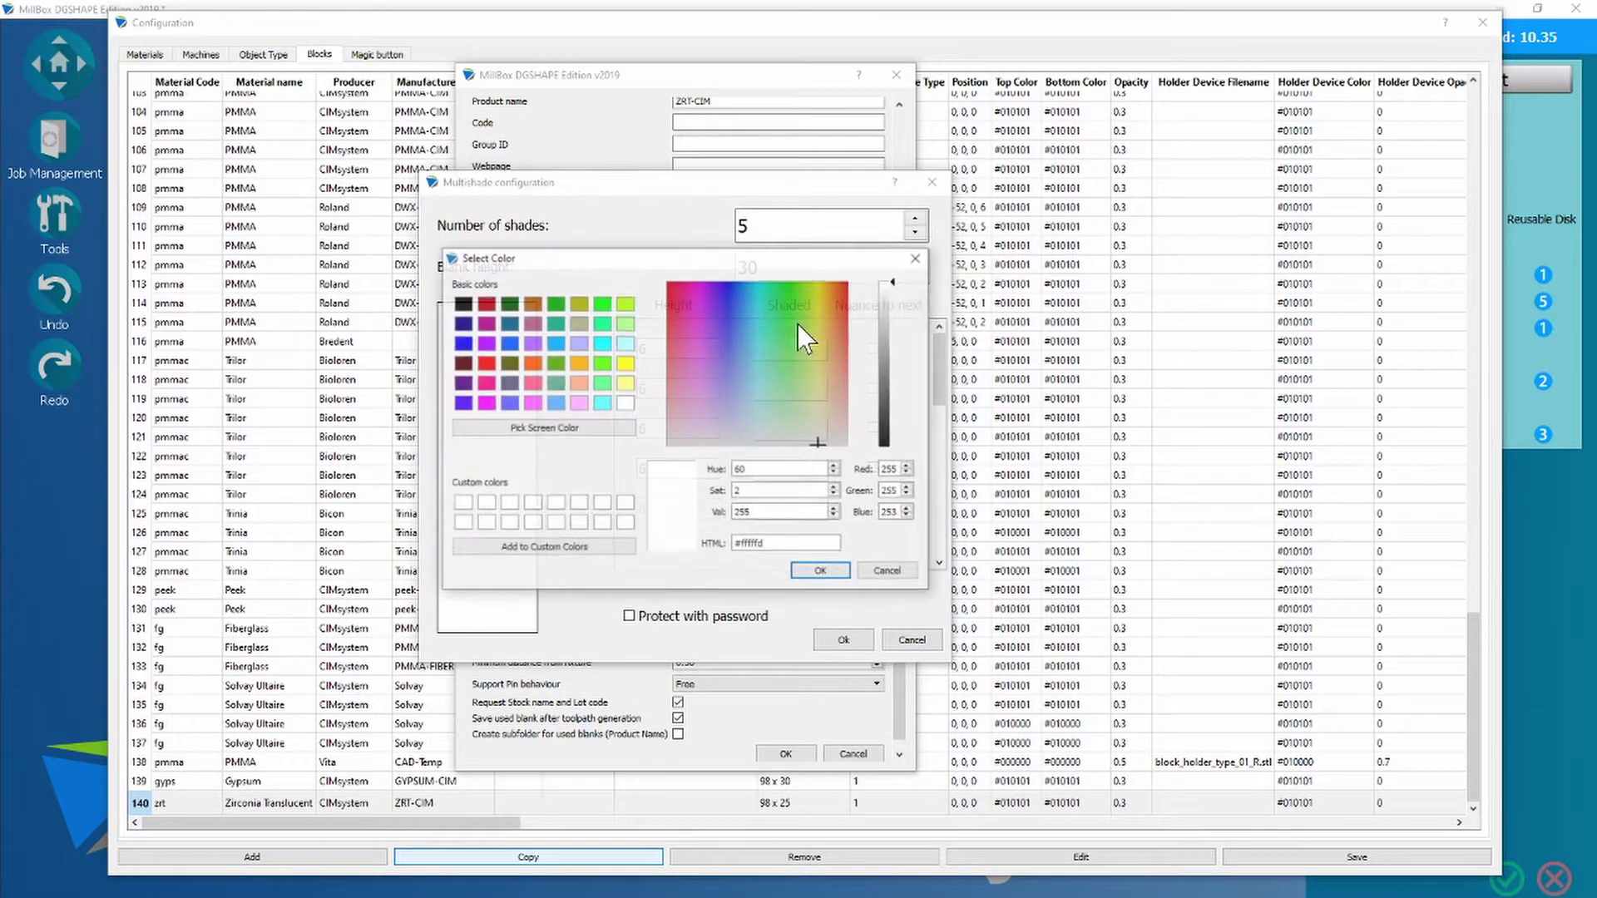
left_click(624, 363)
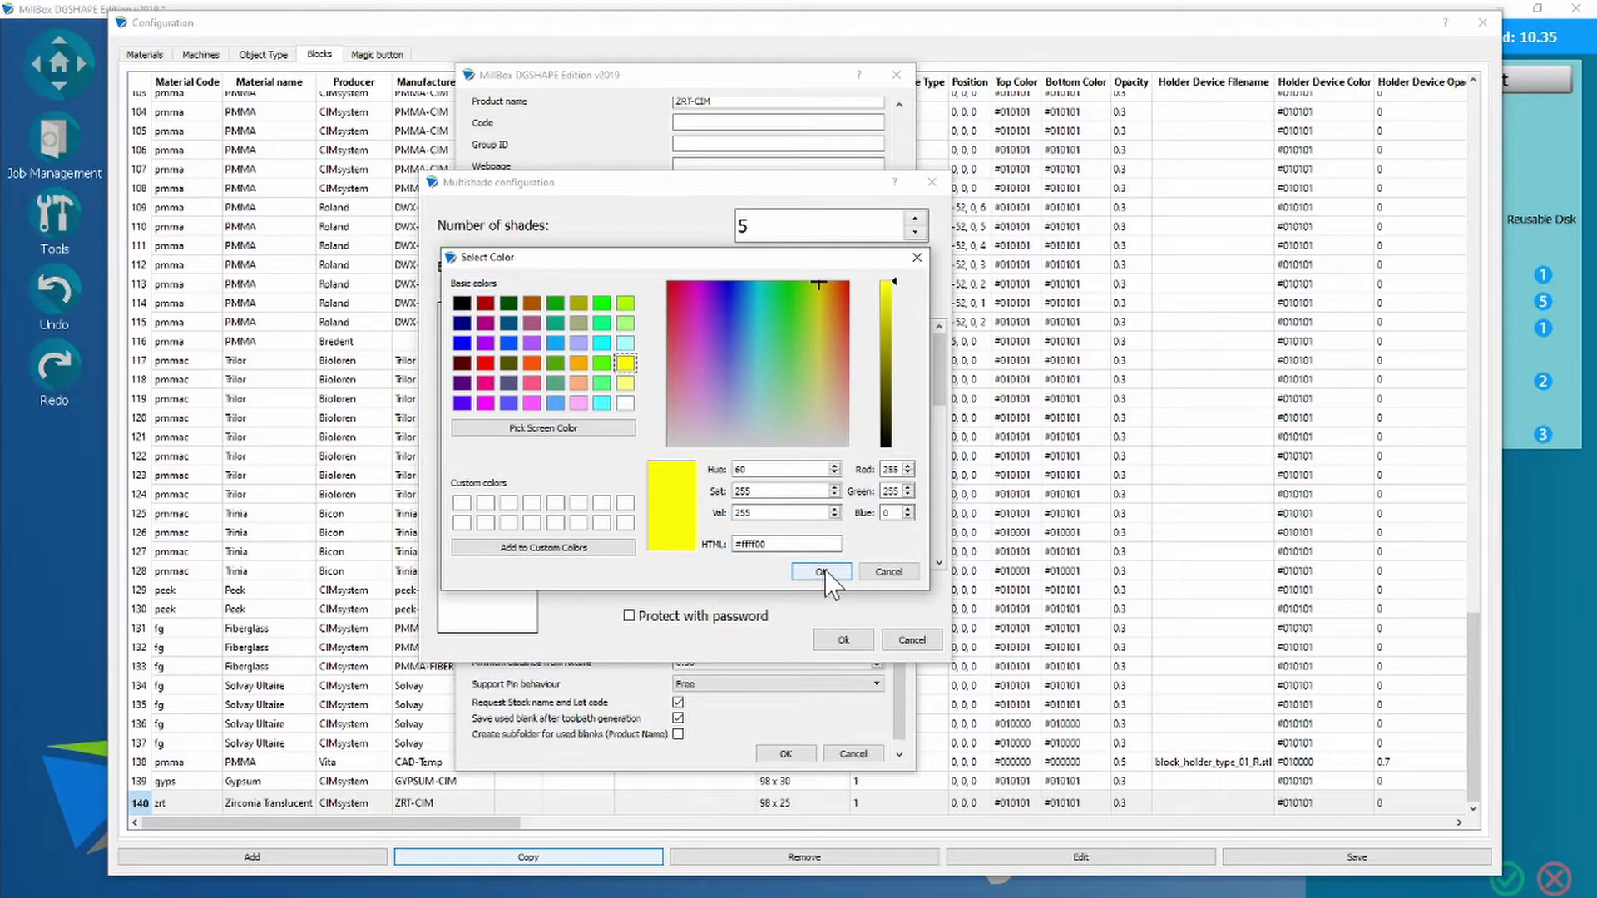
left_click(821, 571)
left_click(813, 392)
left_click(887, 328)
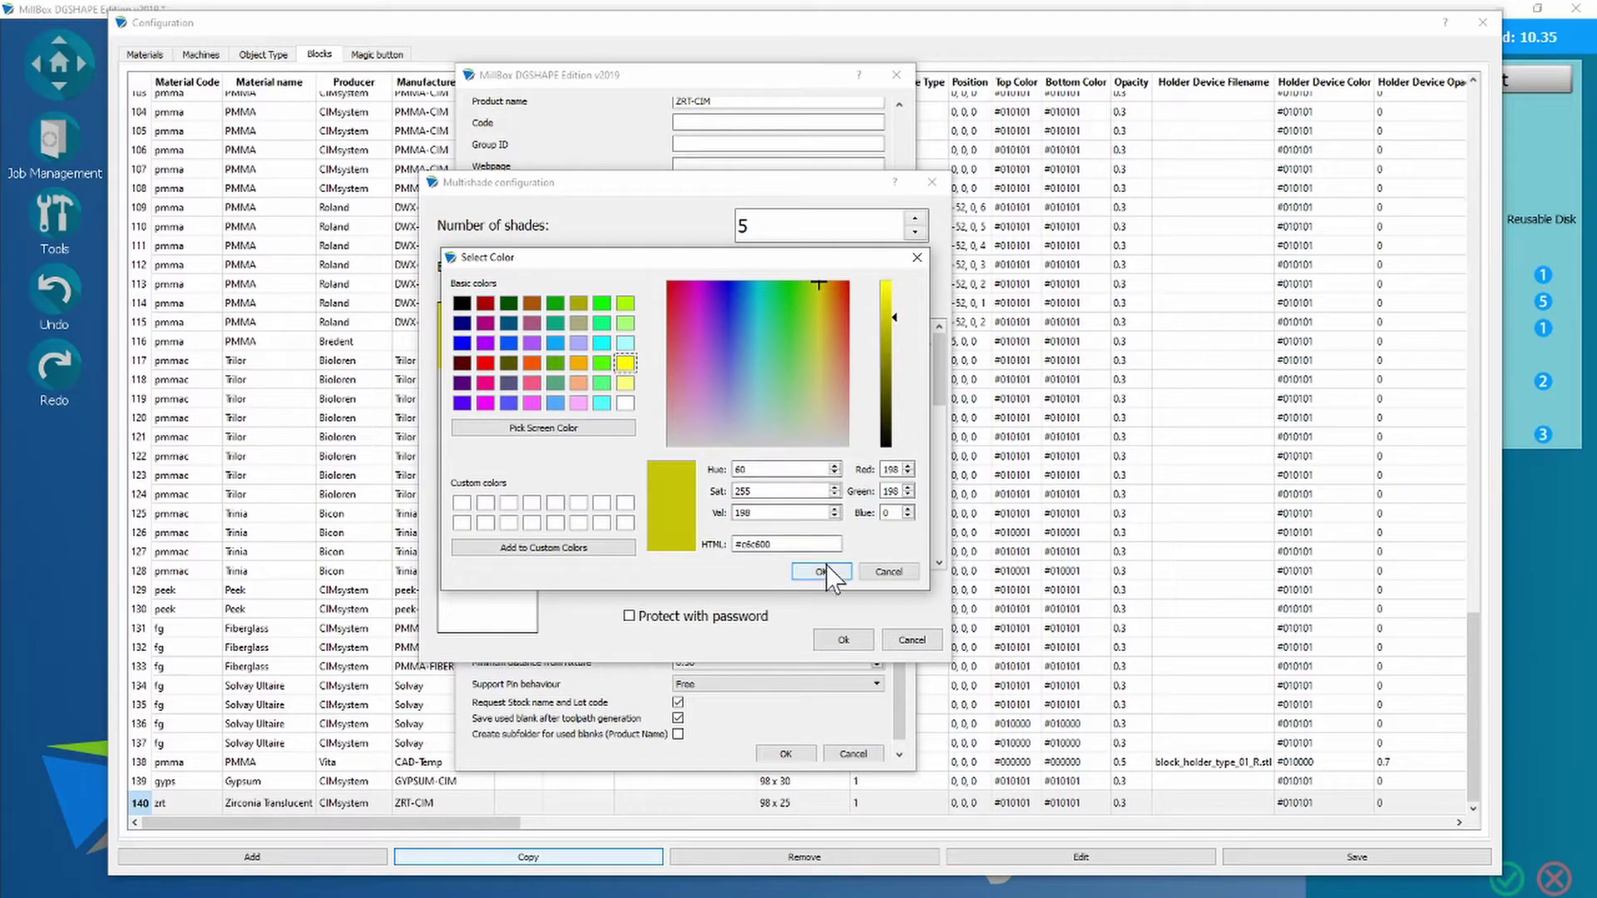
left_click(820, 572)
- Shade the third, fourth and bottom layers olive, dark olive and black
left_click(789, 430)
left_click(627, 363)
left_click(888, 358)
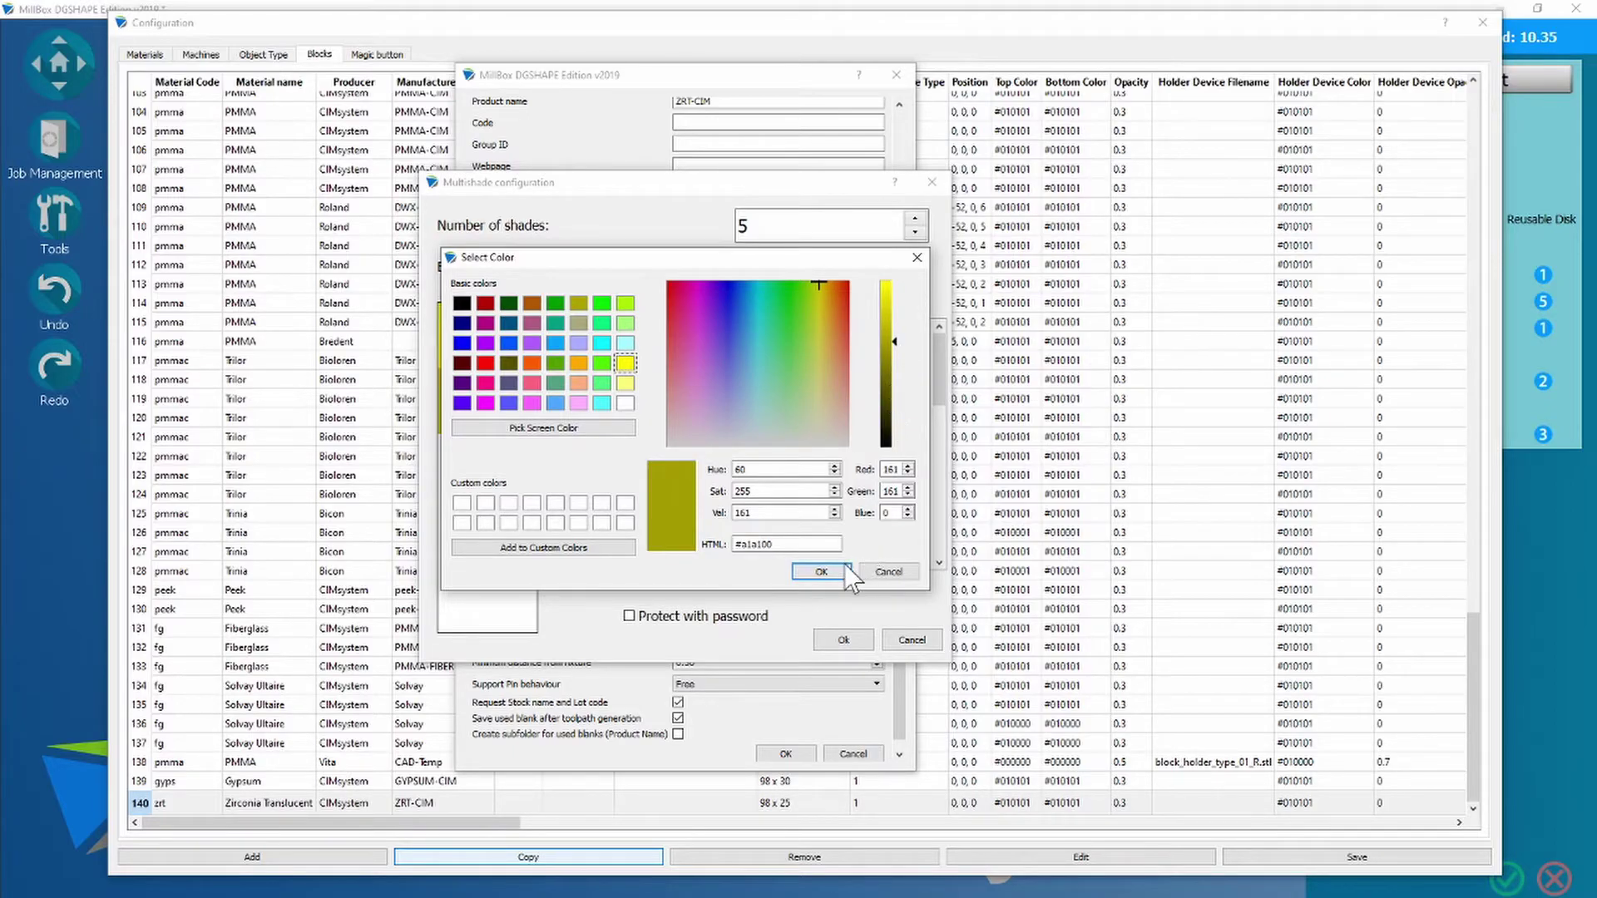
left_click(821, 572)
left_click(810, 470)
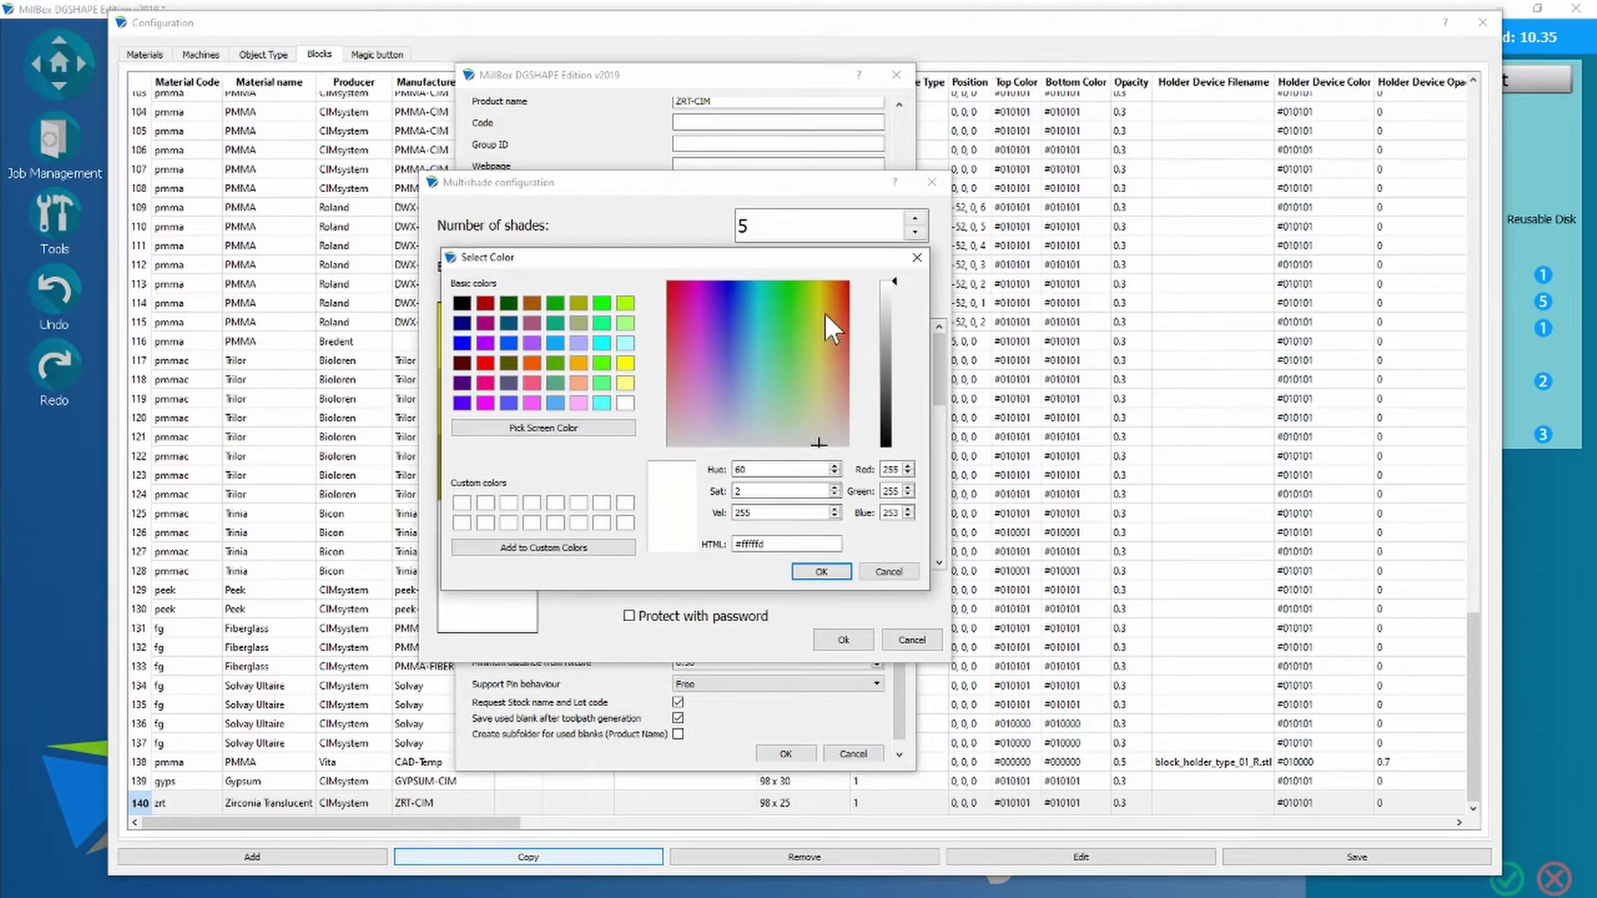
left_click(626, 362)
left_click(888, 379)
left_click(821, 572)
left_click(785, 510)
left_click(626, 362)
left_click(889, 447)
left_click(821, 571)
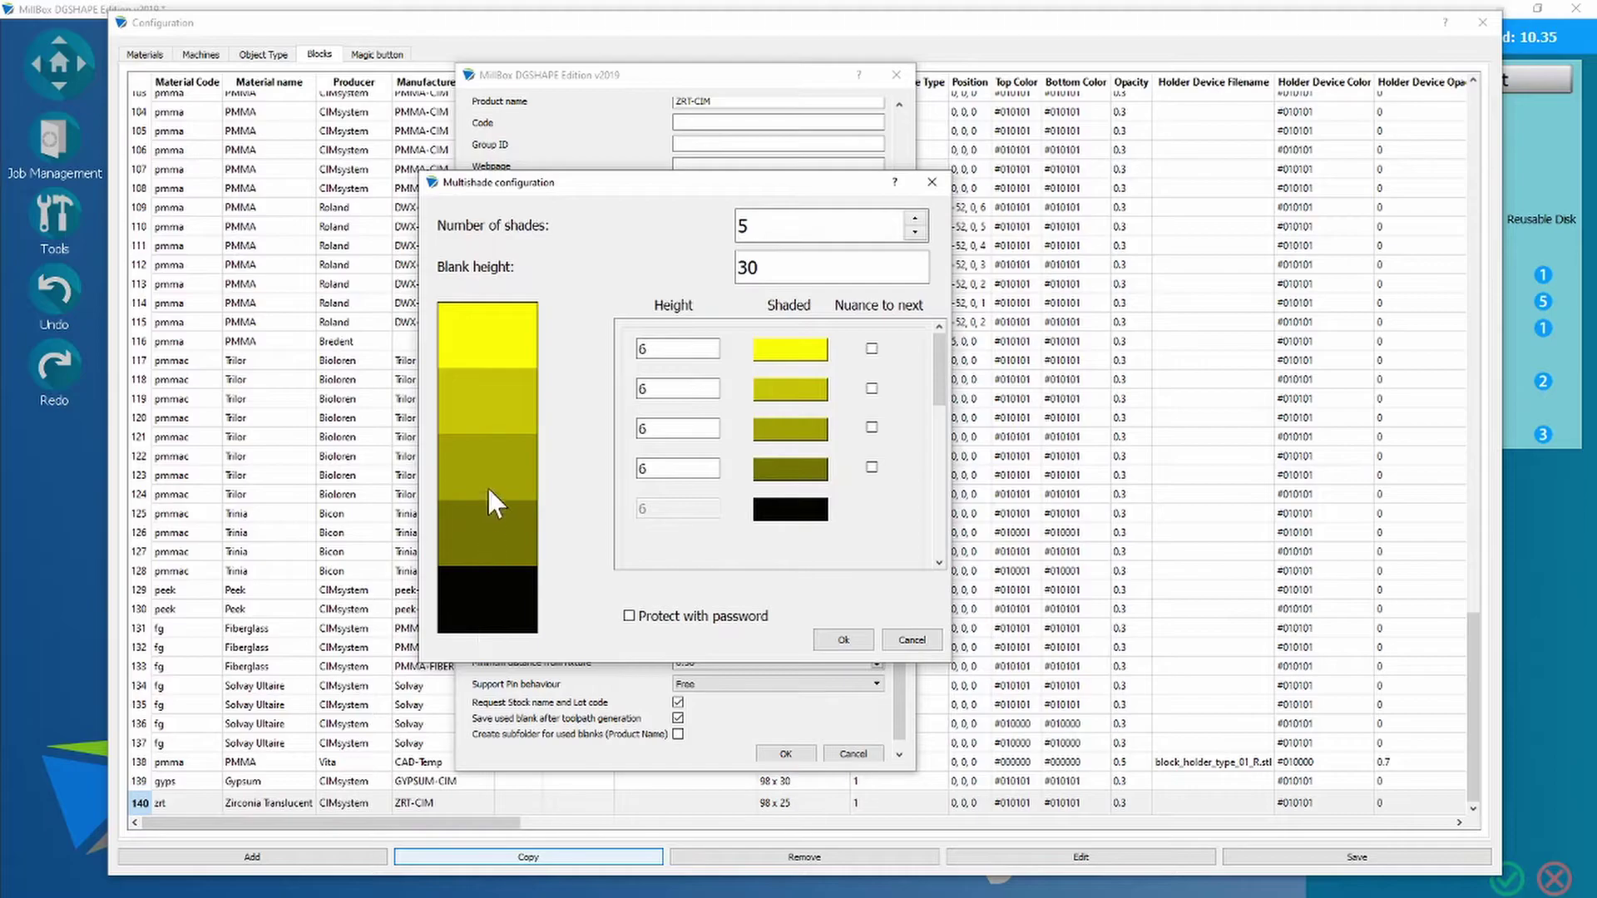
- Tick Nuance to next for all four shade transitions, close the multishade settings, and untick Multishade
left_click(871, 350)
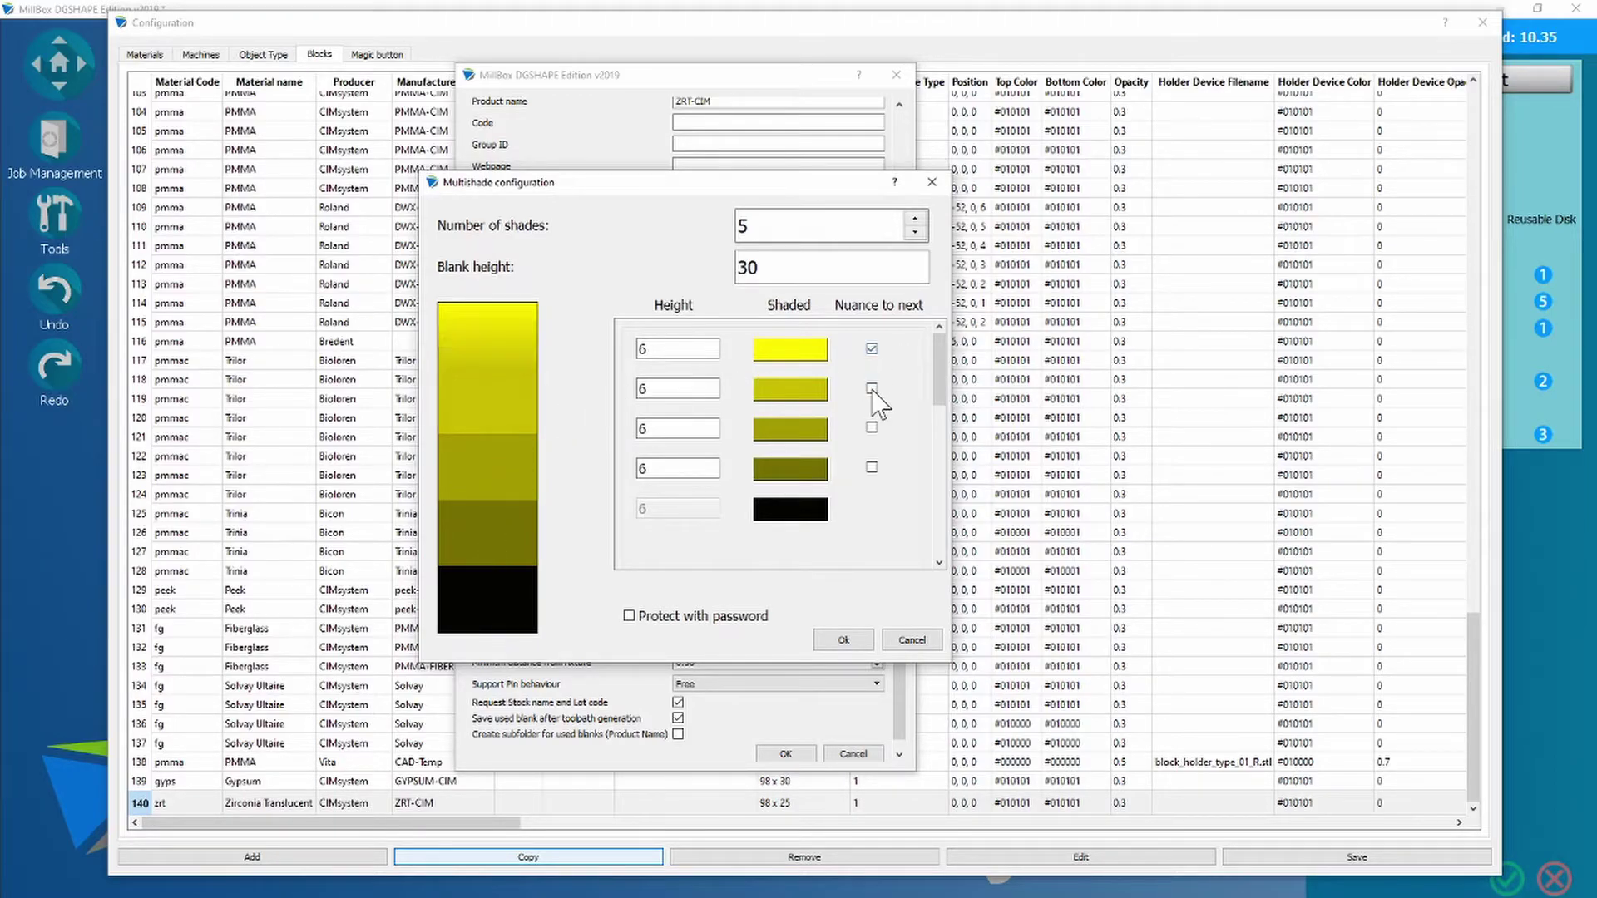
left_click(871, 388)
left_click(872, 427)
left_click(872, 467)
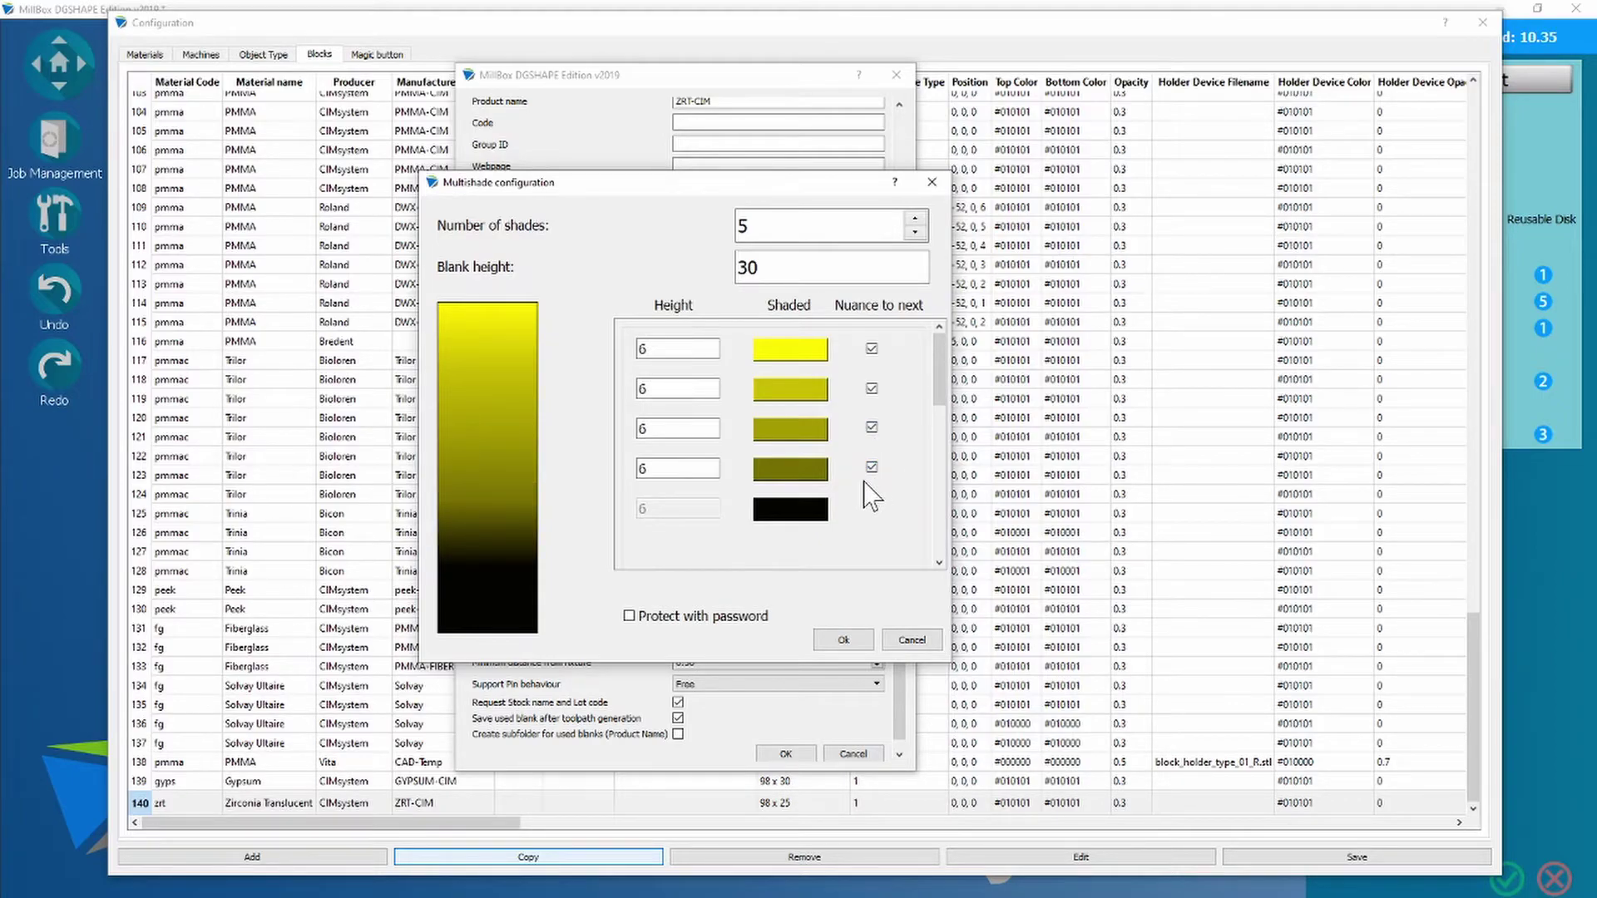
left_click(911, 640)
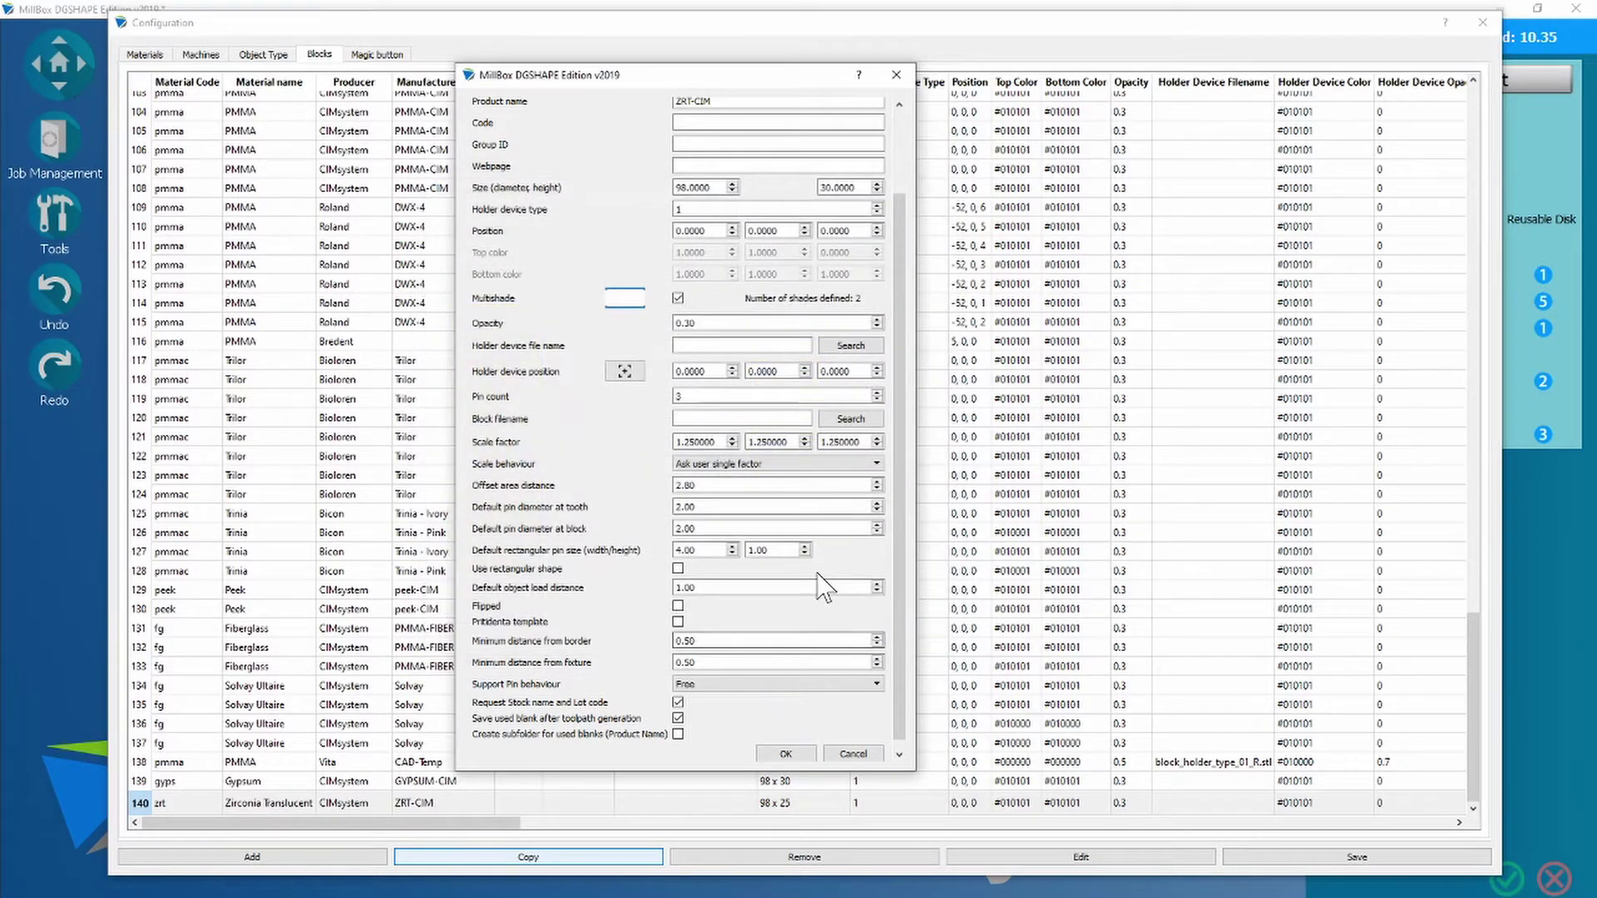
left_click(678, 298)
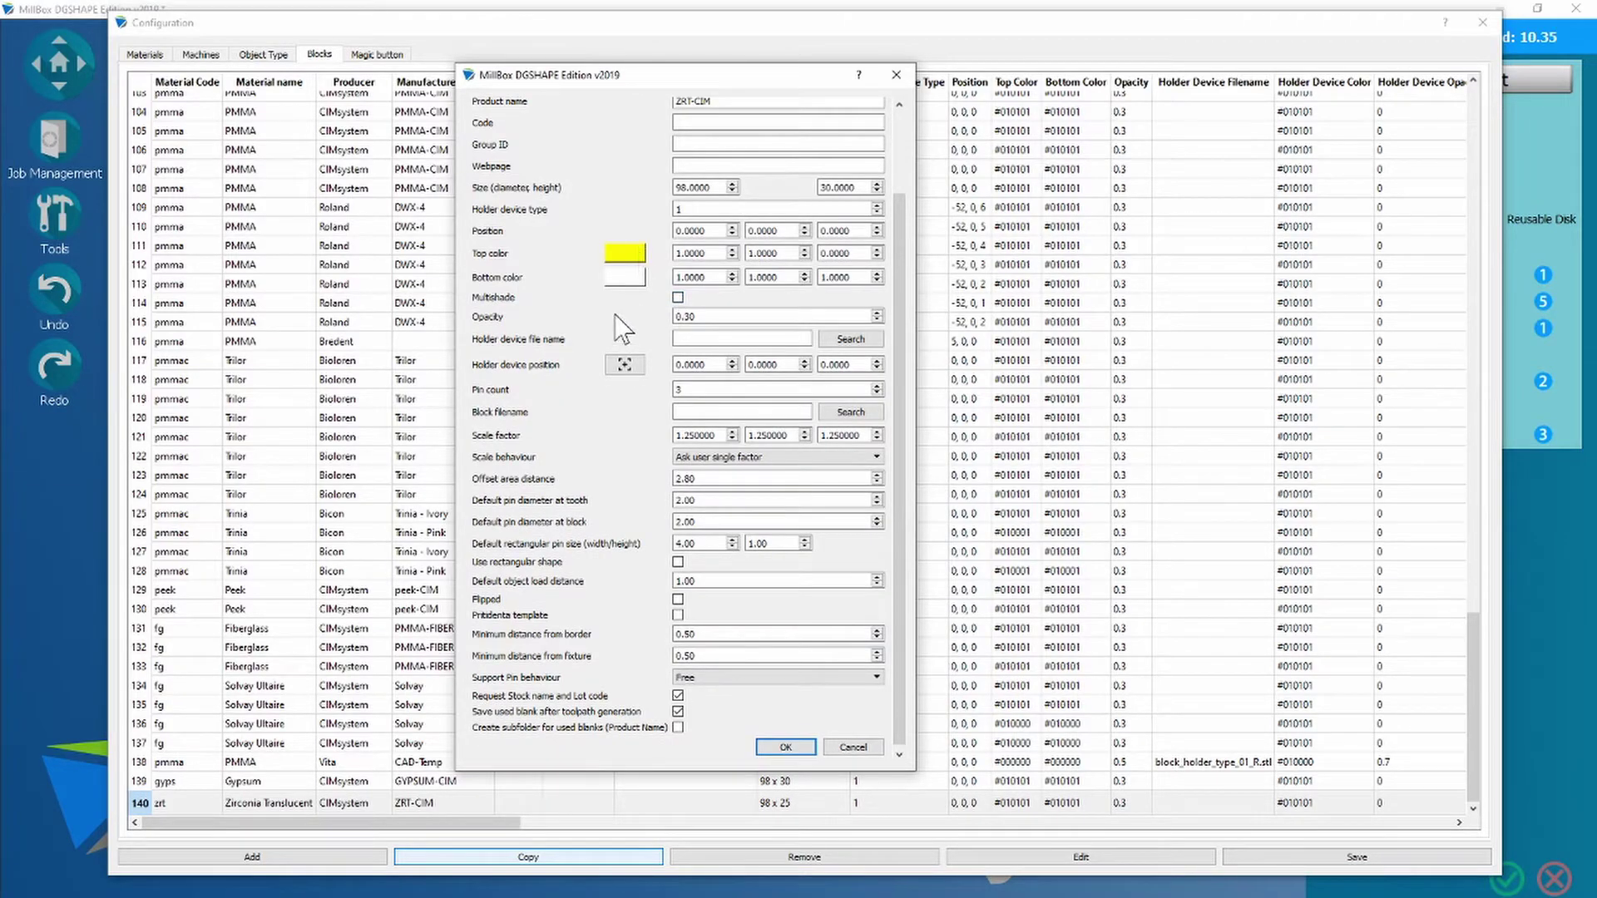
- Confirm the new 98 x 30 block and move its row up beside the other ZRT-CIM blocks
left_click(793, 750)
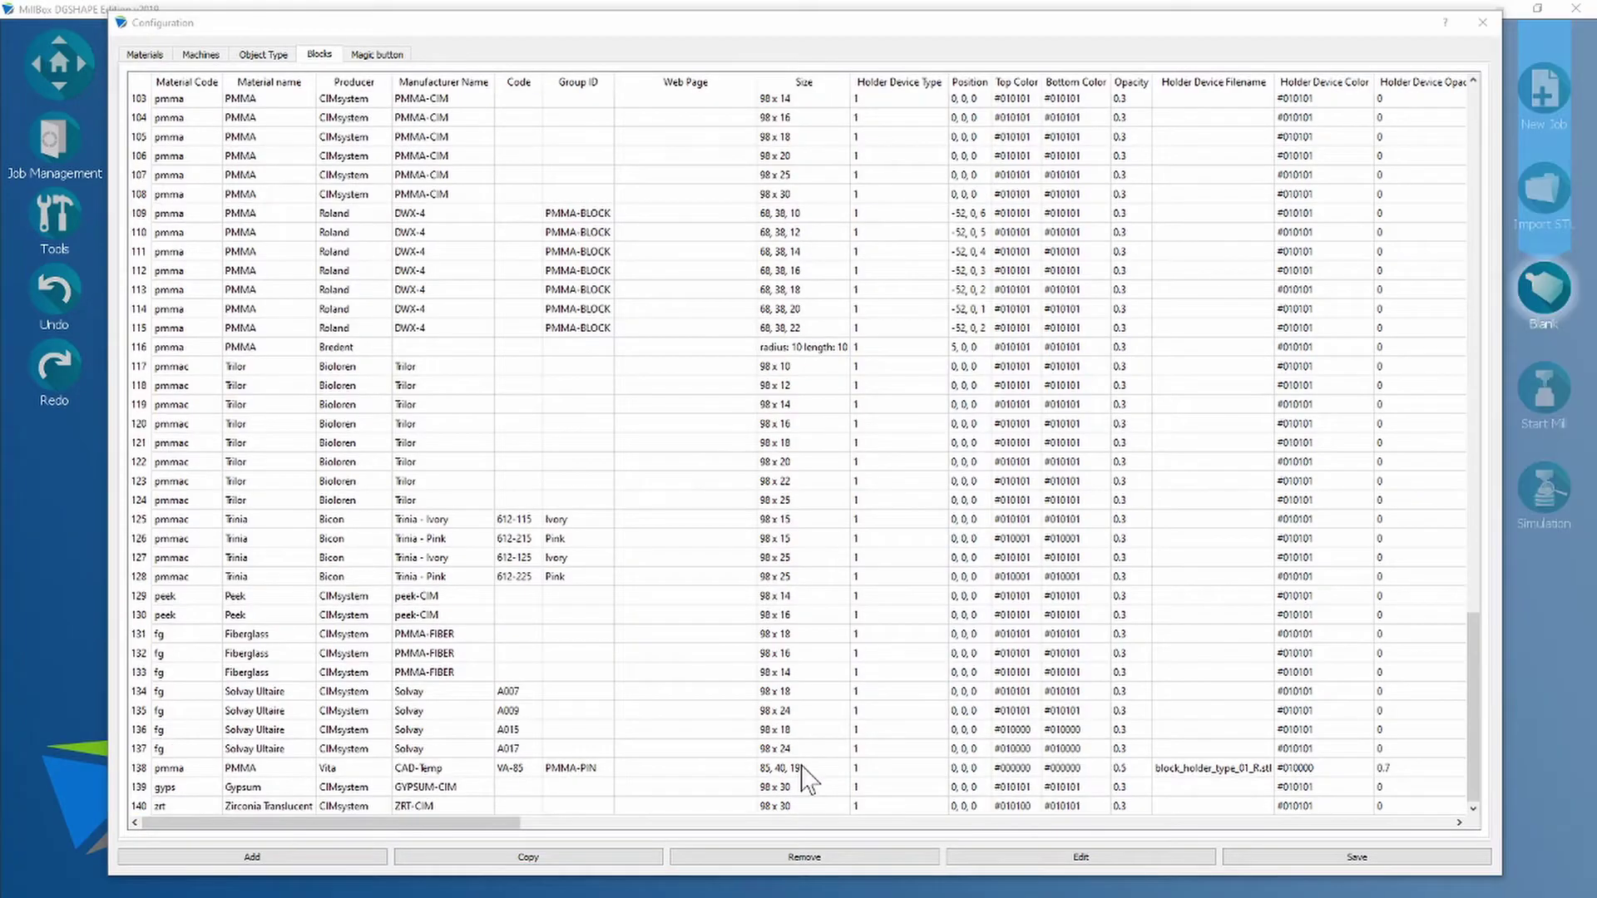
left_click(149, 807)
mouse_move(152, 811)
left_mouse_down()
mouse_move(142, 668)
mouse_move(206, 422)
mouse_move(200, 384)
mouse_move(184, 415)
mouse_move(177, 391)
mouse_move(180, 328)
left_mouse_up()
scroll(198, 390, "up", 8)
scroll(199, 383, "up", 6)
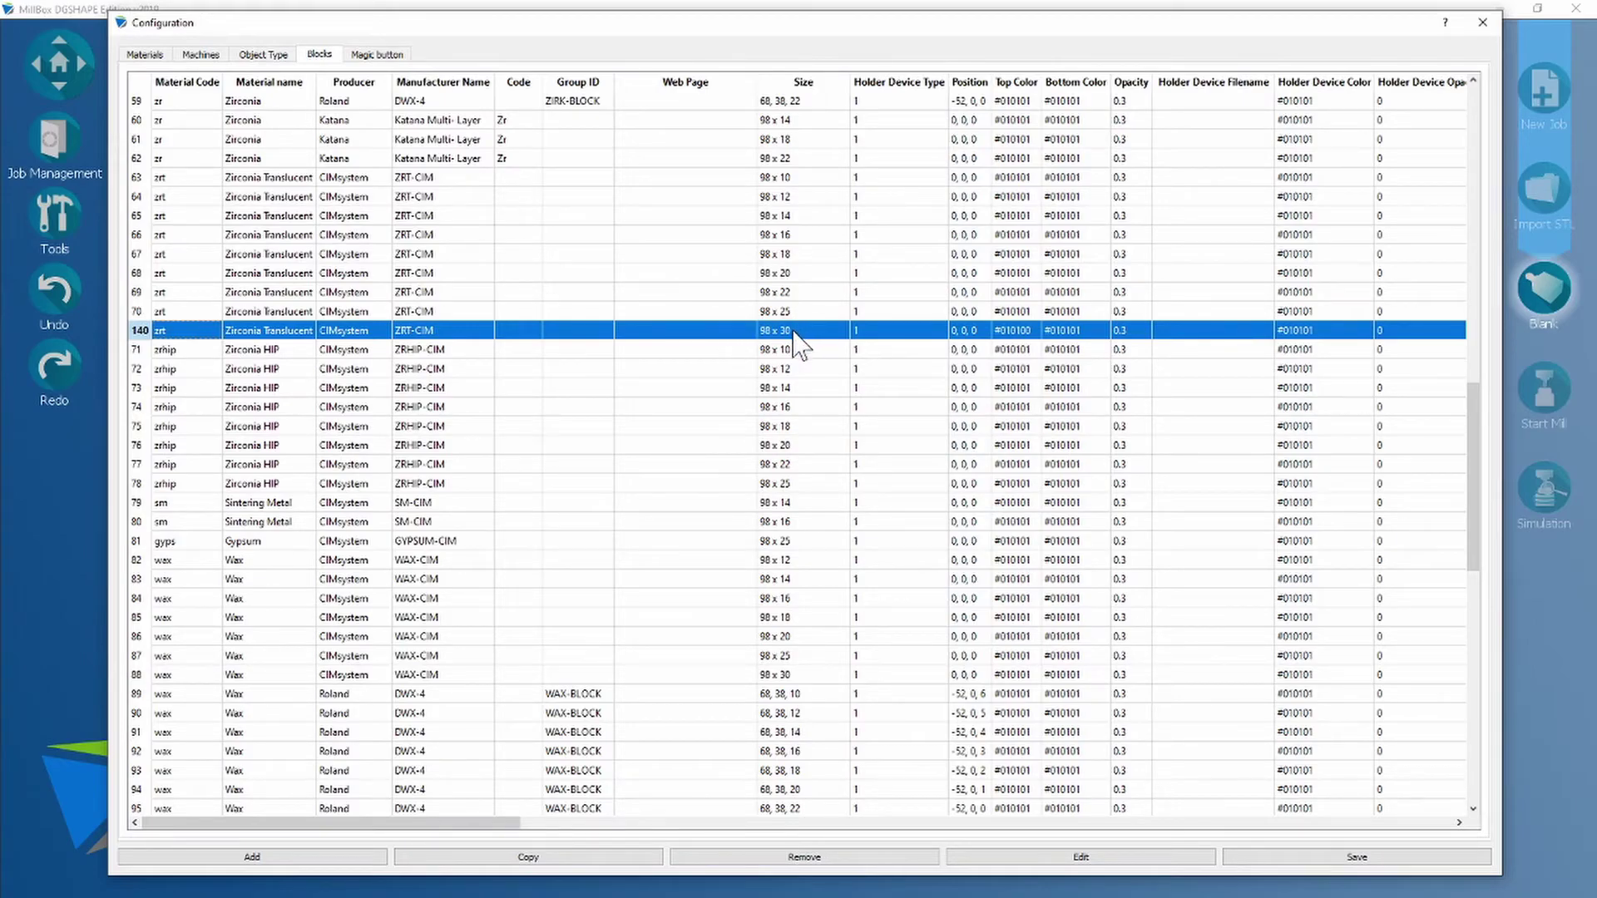
- Save the blocks list and confirm the application restart
left_click(1268, 857)
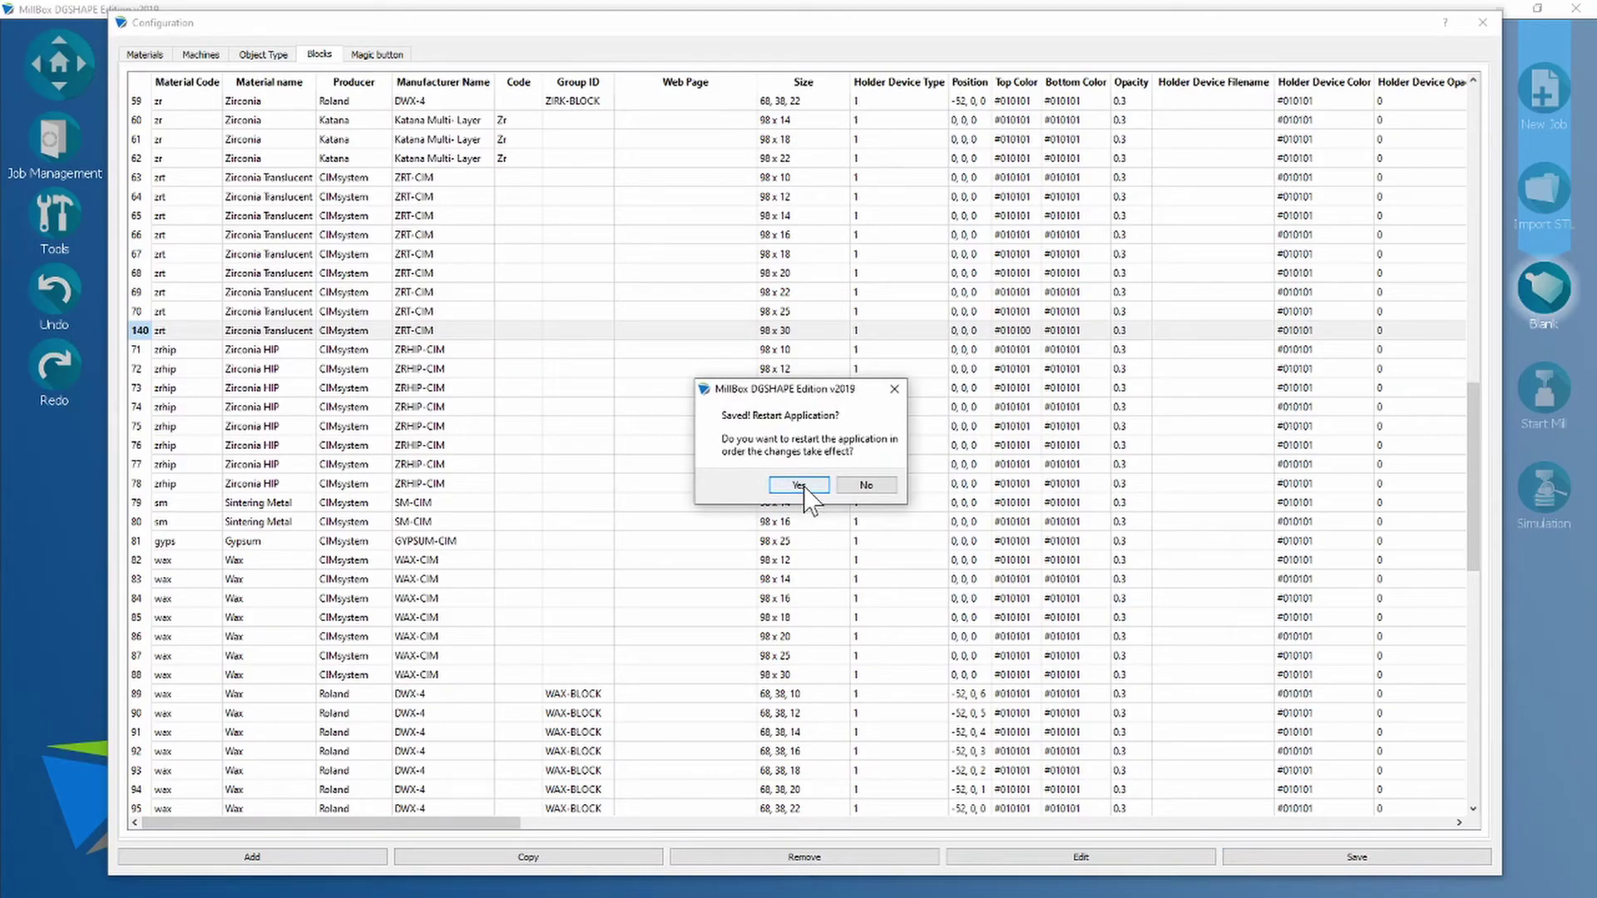
left_click(801, 485)
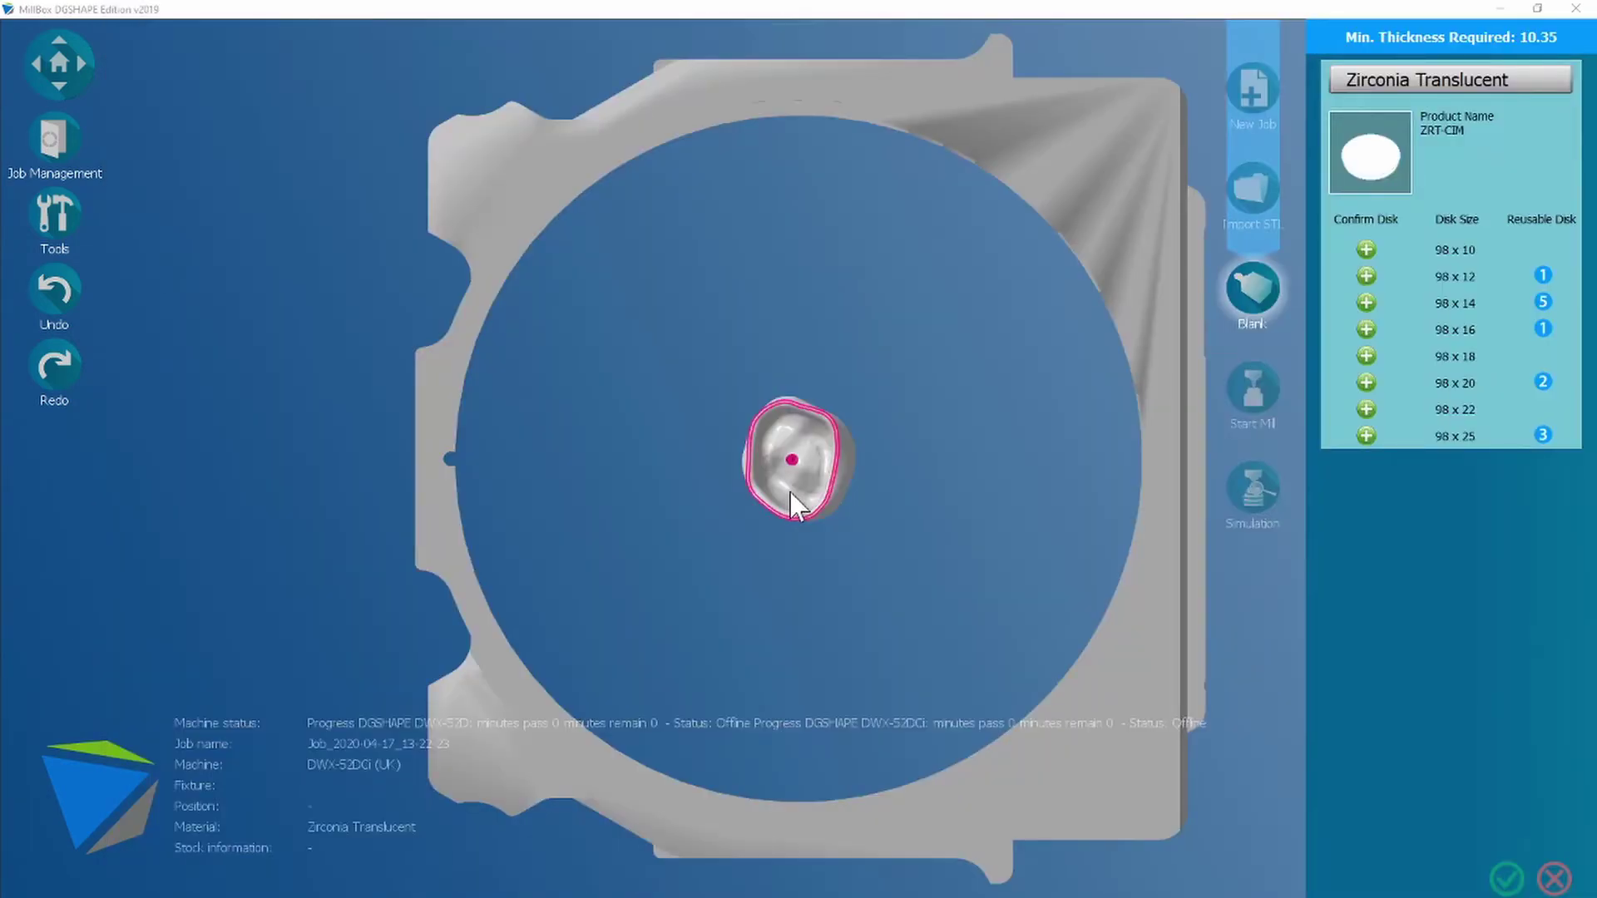